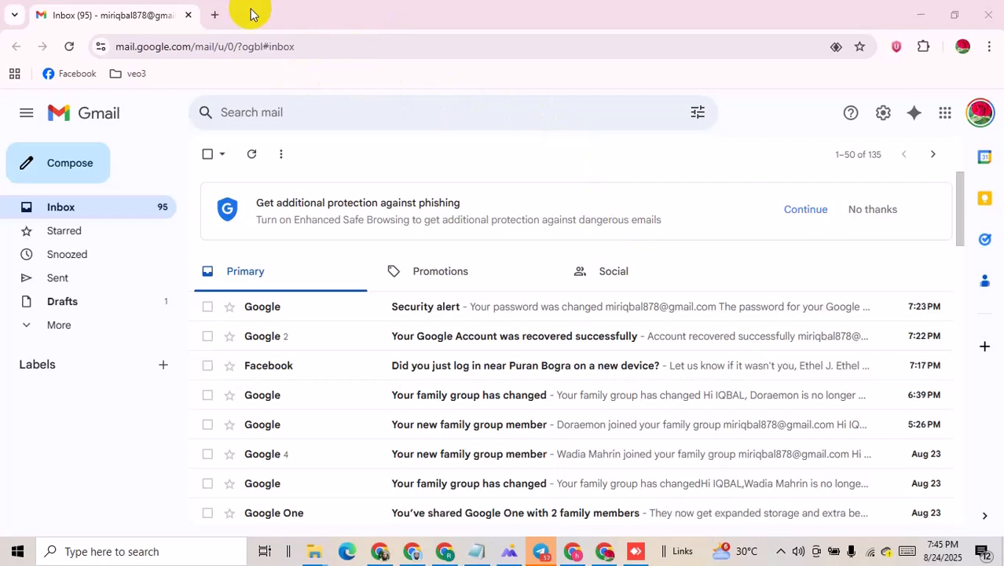
- Open Google Gemini at gemini.google.com/app in a new browser tab
{"action": "left_click", "coordinate": [215, 15]}
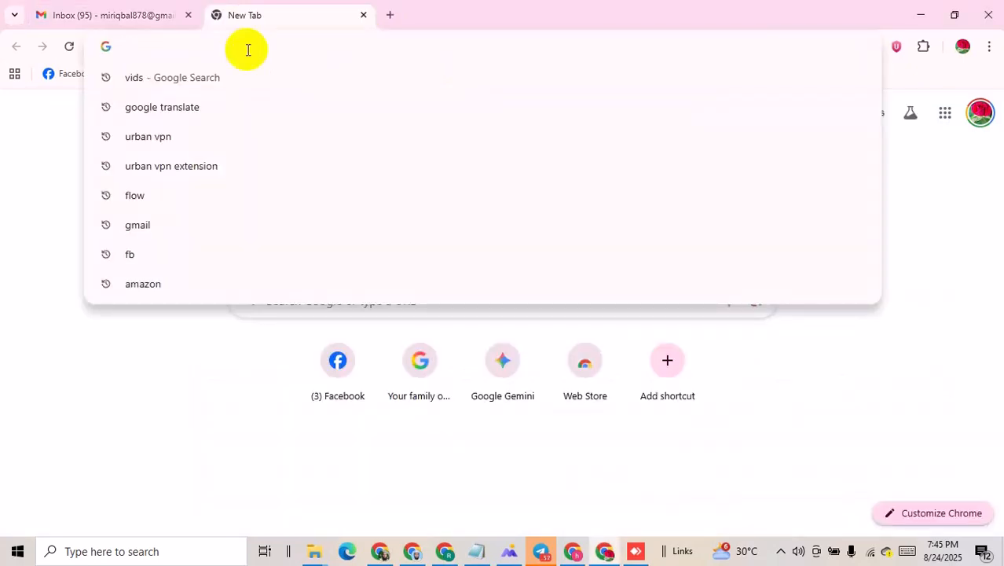
{"action": "type", "text": "gemin"}
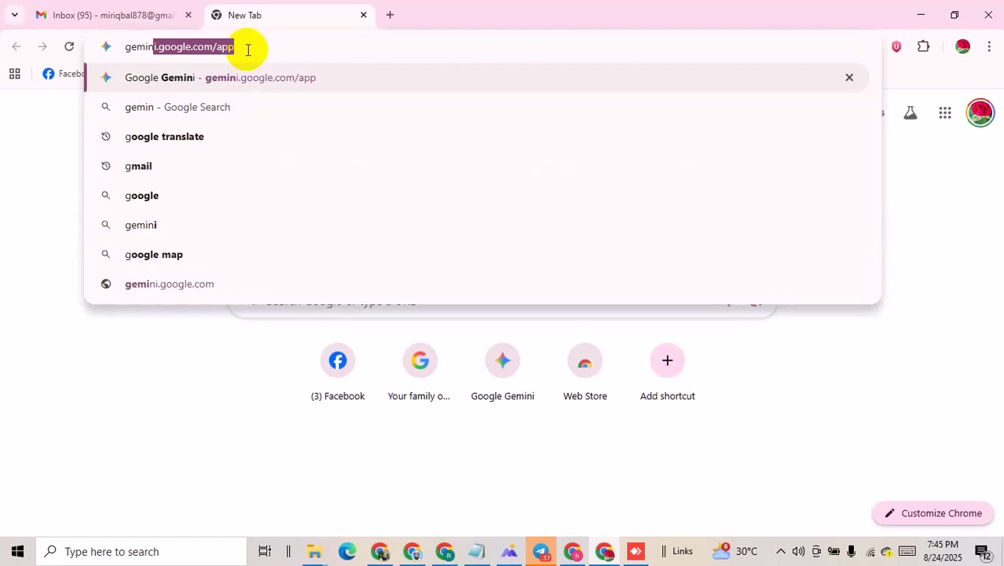
{"action": "type", "text": "i."}
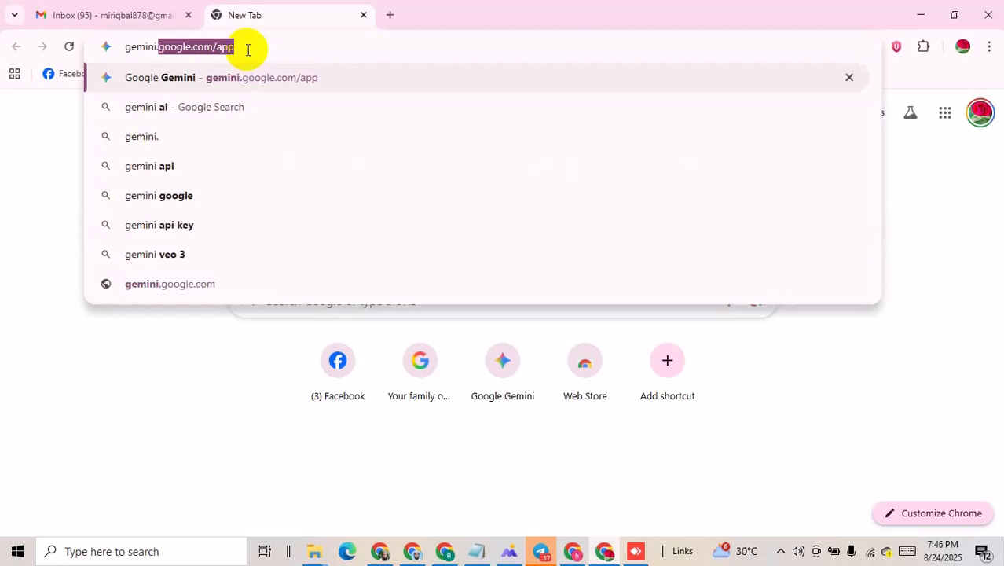
{"action": "key", "text": "Return"}
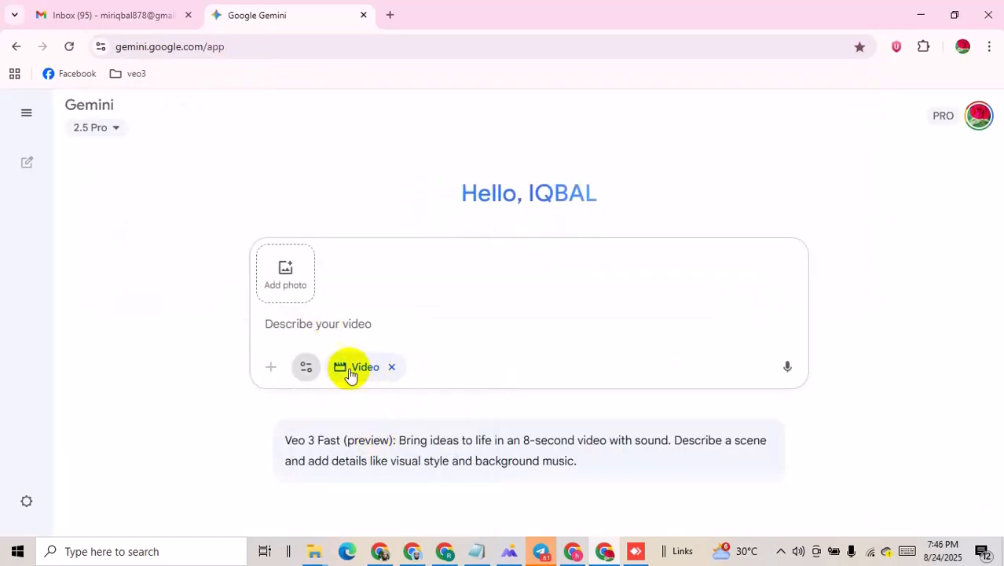
- Switch the Videos with Veo tool off and select it again for the prompt
{"action": "left_click", "coordinate": [308, 370]}
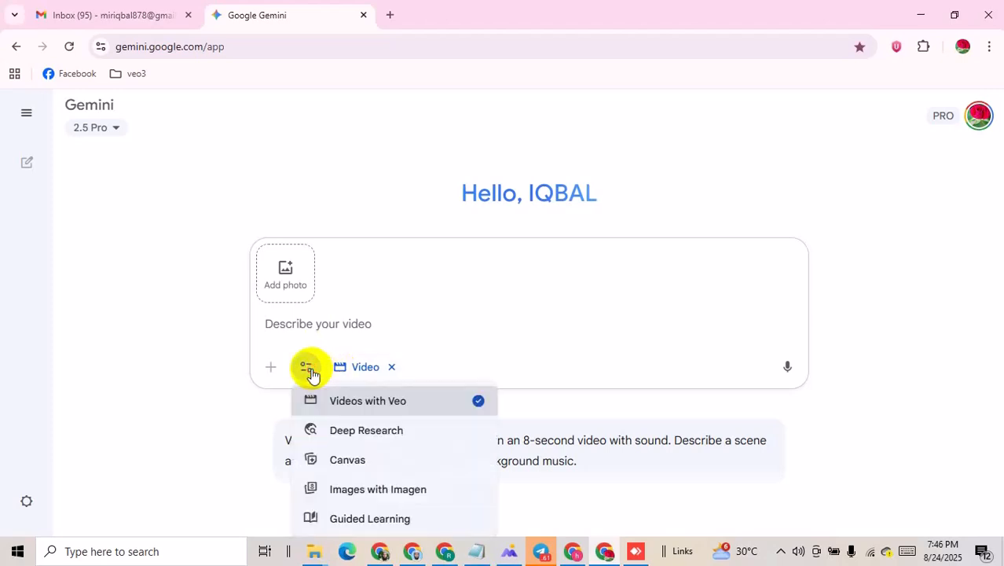
{"action": "left_click", "coordinate": [366, 402]}
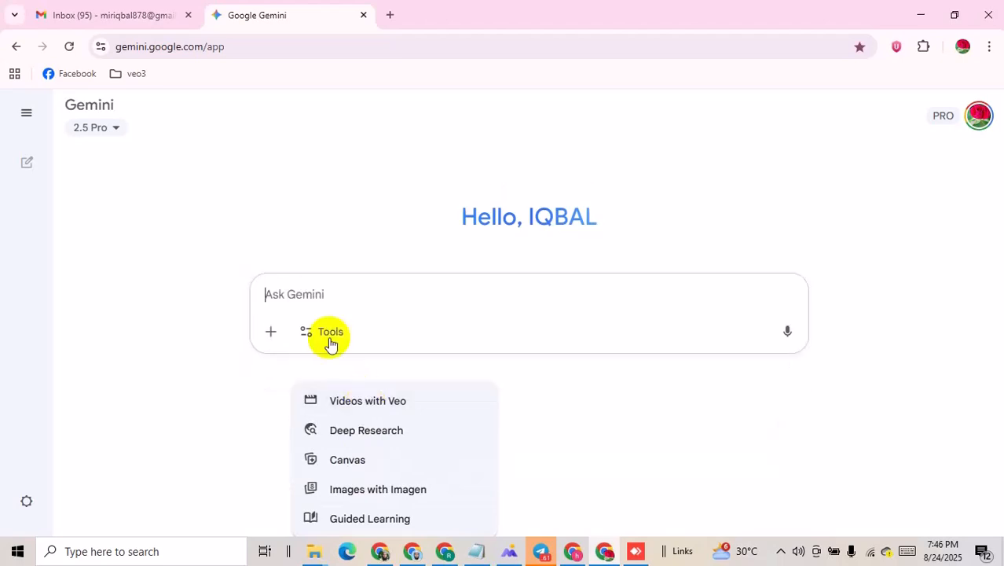
{"action": "left_click", "coordinate": [337, 352]}
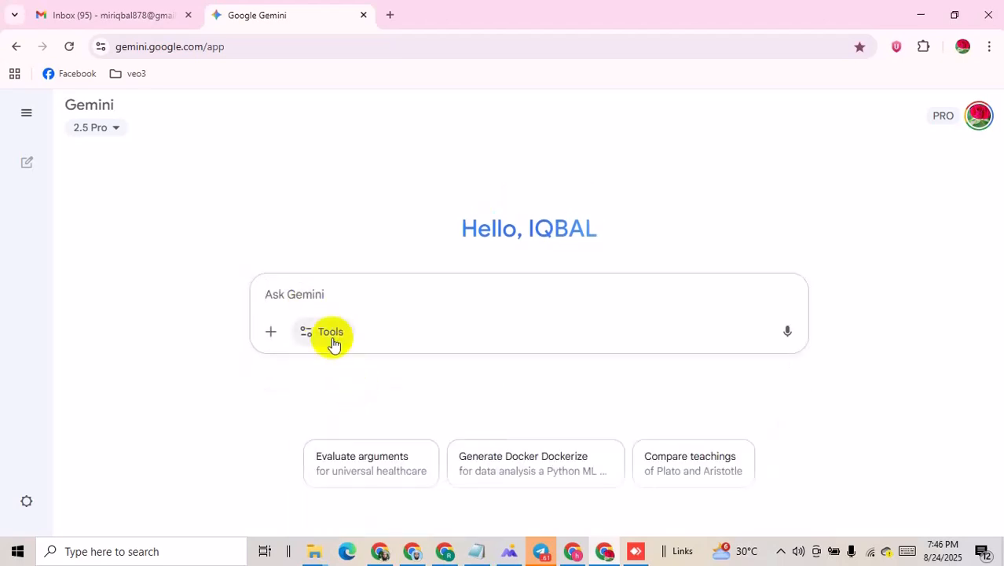
{"action": "left_click", "coordinate": [330, 335]}
{"action": "left_click", "coordinate": [353, 369]}
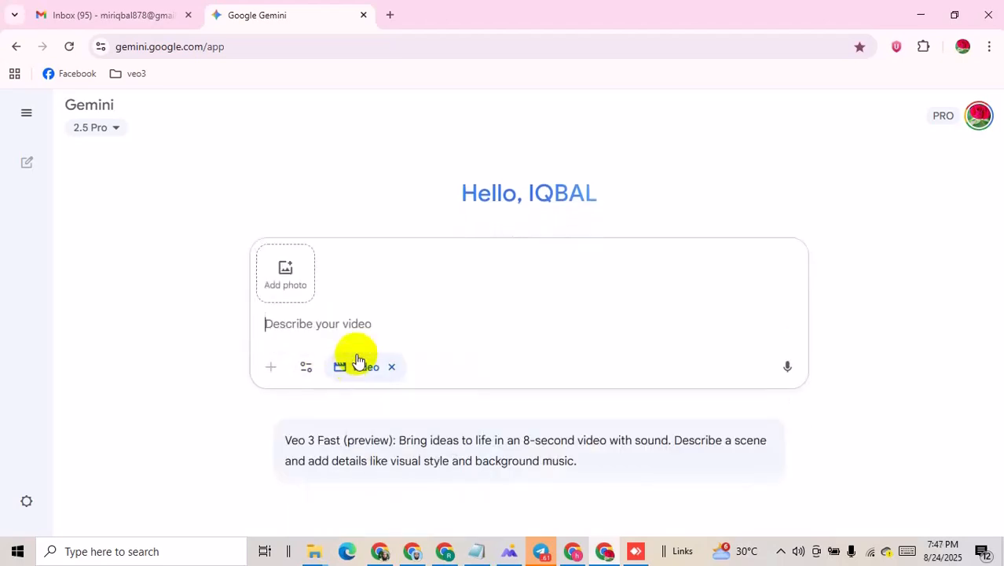
- Add the photo "Orange and Red Modern Geometric Burger Sale Ins..." from the Downloads folder to the video prompt
{"action": "left_click", "coordinate": [288, 271]}
{"action": "scroll", "coordinate": [291, 200], "scroll_direction": "down", "scroll_amount": 2}
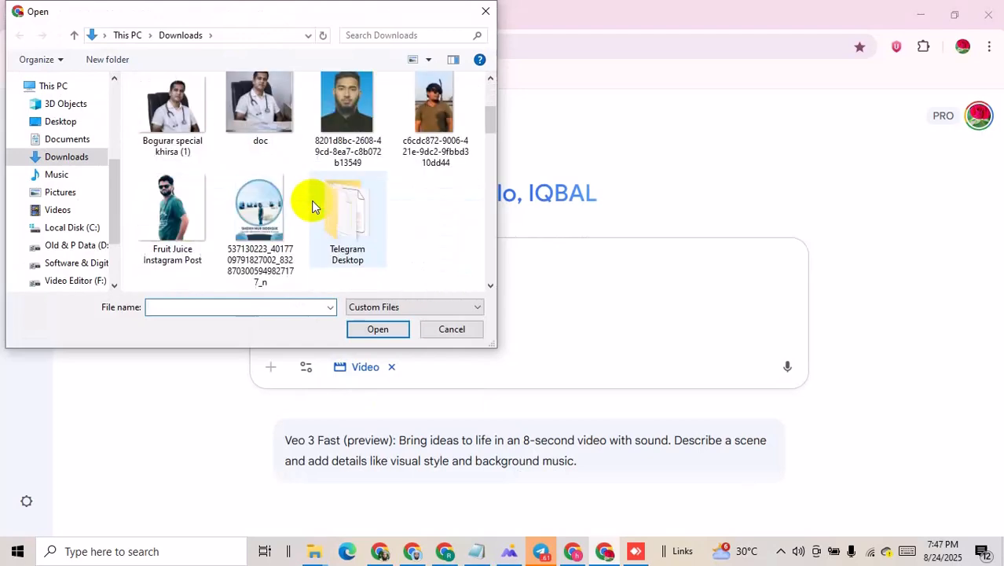
{"action": "scroll", "coordinate": [372, 219], "scroll_direction": "down", "scroll_amount": 5}
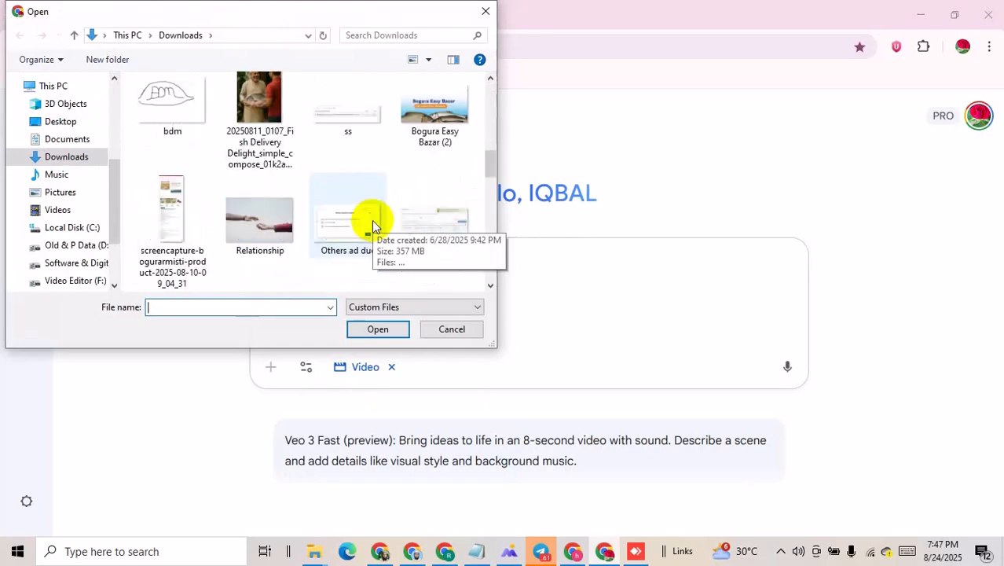
{"action": "scroll", "coordinate": [373, 224], "scroll_direction": "down", "scroll_amount": 1}
{"action": "left_click", "coordinate": [433, 220]}
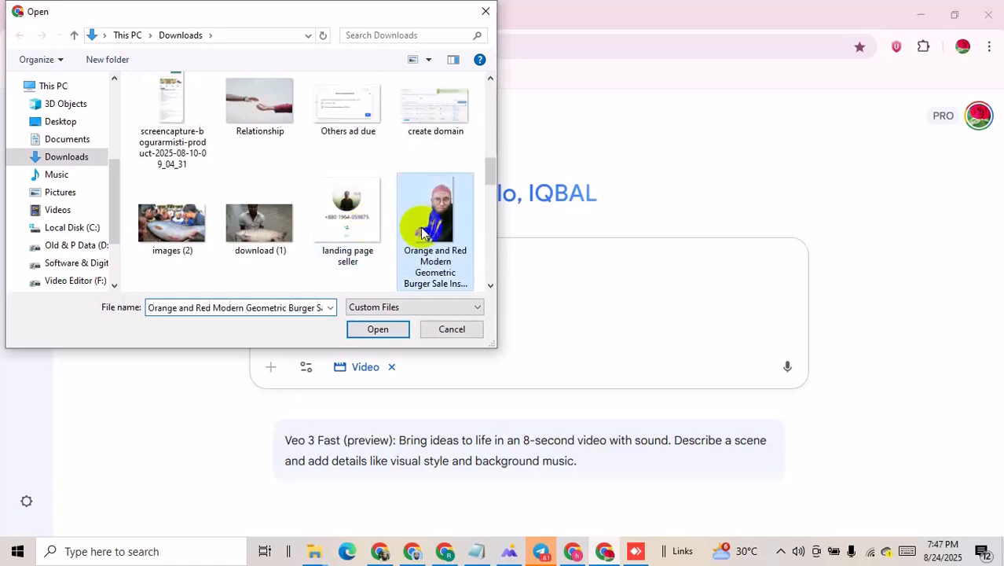
{"action": "left_click", "coordinate": [377, 329]}
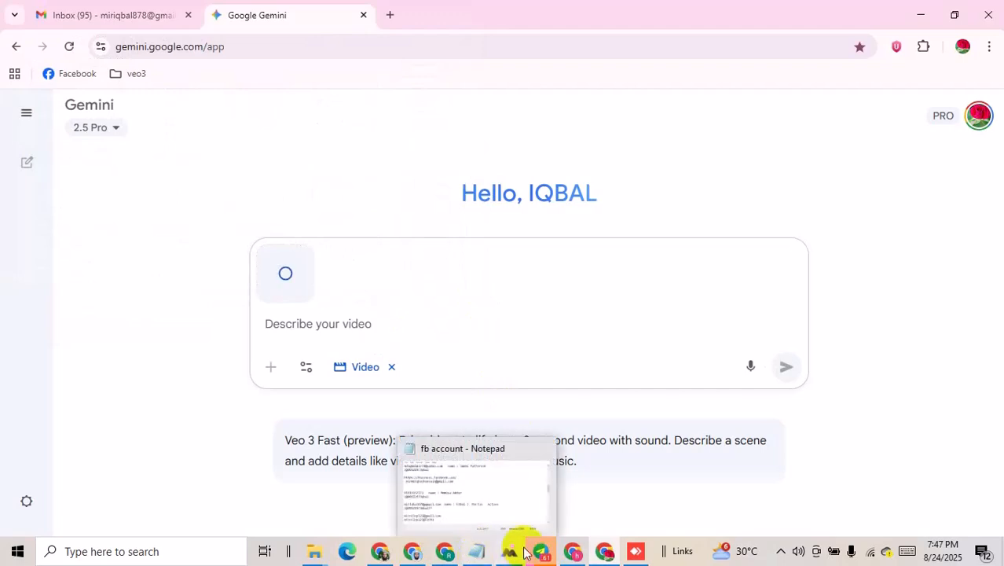
- Switch to Telegram and copy the selected Bengali video prompt from the Prompt Engineering chat
{"action": "left_click", "coordinate": [542, 551]}
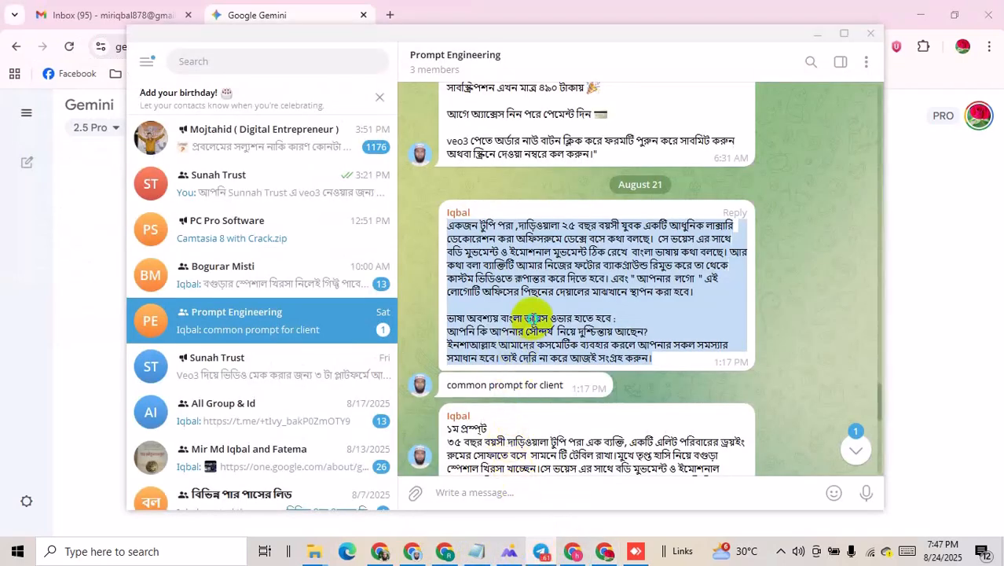
{"action": "right_click", "coordinate": [555, 323]}
{"action": "left_click", "coordinate": [583, 358]}
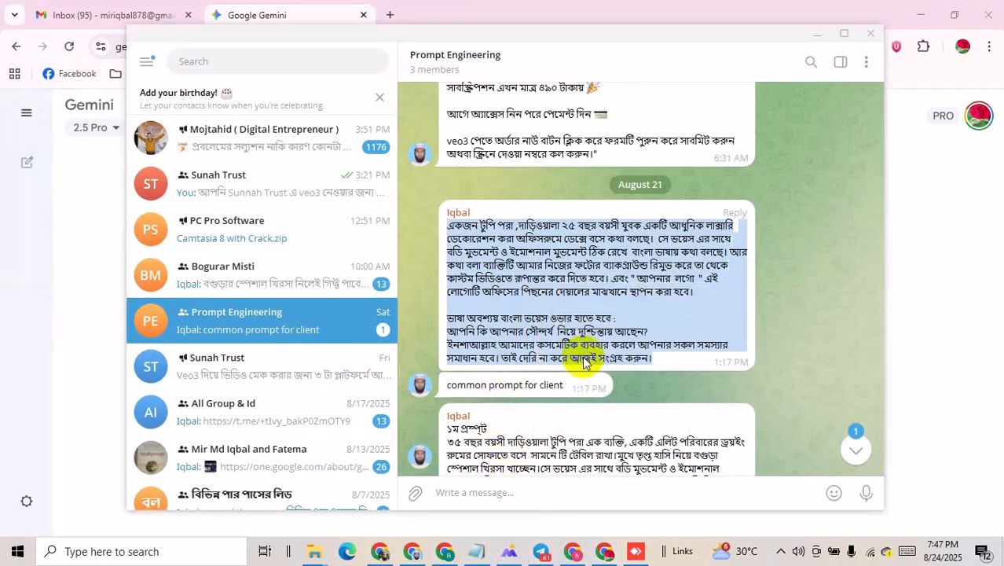
- Return to Gemini, paste the copied Bengali prompt as the video description and submit it
{"action": "left_click", "coordinate": [56, 325]}
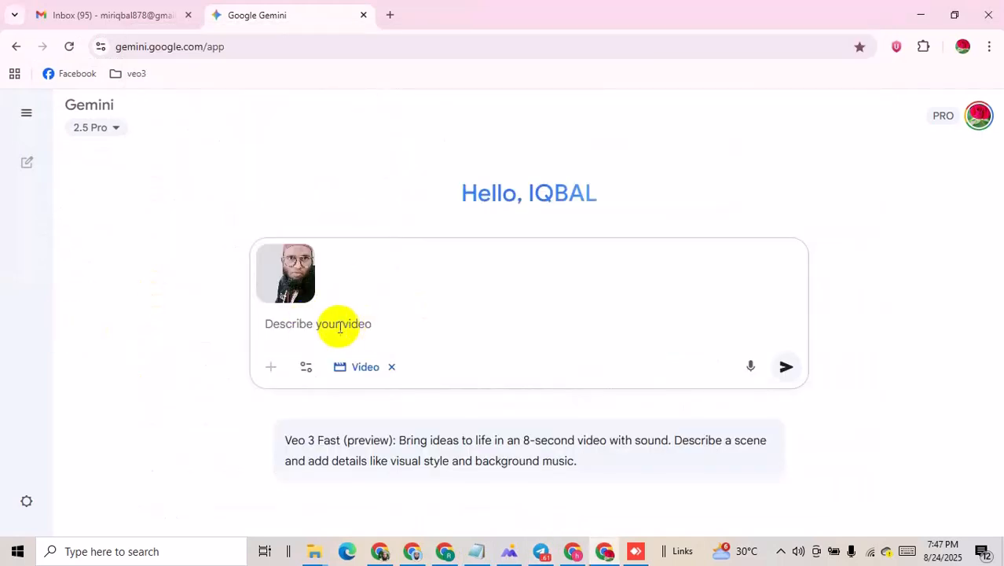
{"action": "right_click", "coordinate": [343, 338]}
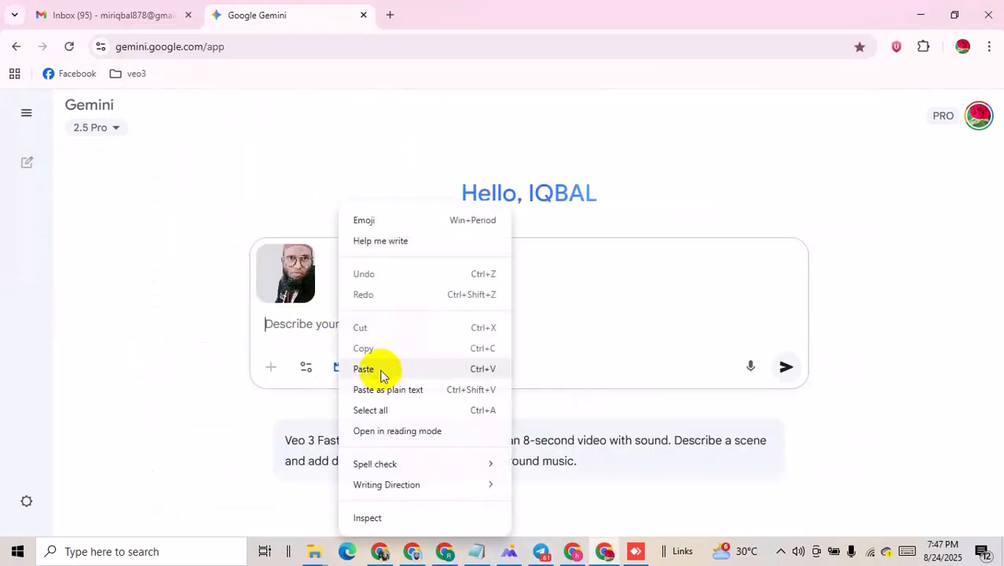
{"action": "left_click", "coordinate": [385, 366]}
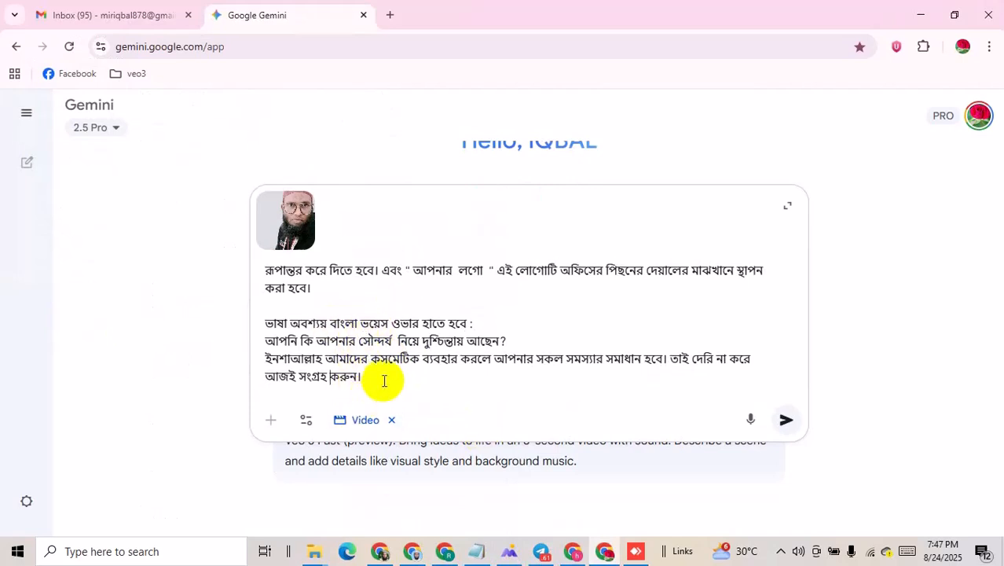
{"action": "left_click", "coordinate": [786, 425]}
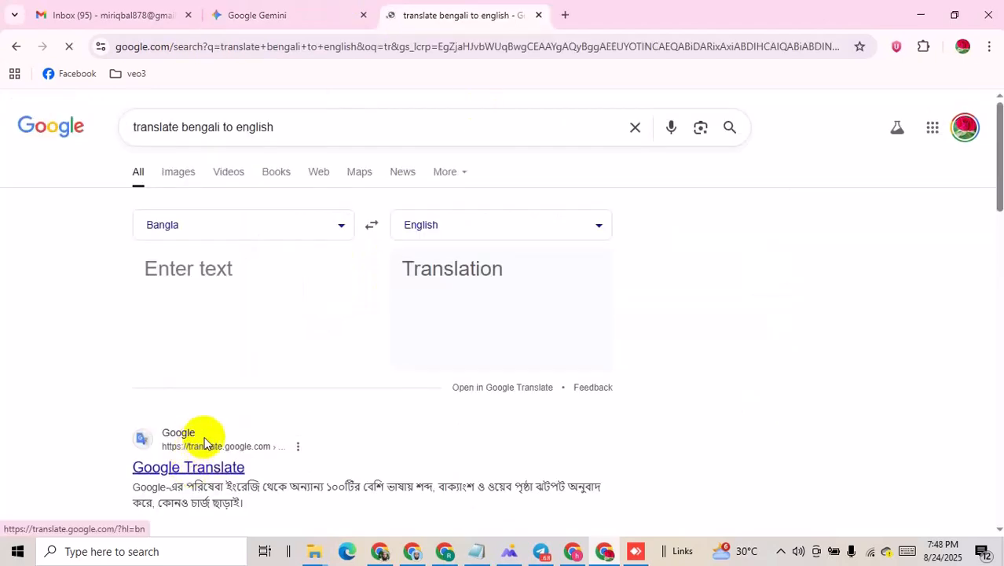
- Open Google Translate from the search results and paste the Bengali prompt for translation into English
{"action": "left_click", "coordinate": [205, 443]}
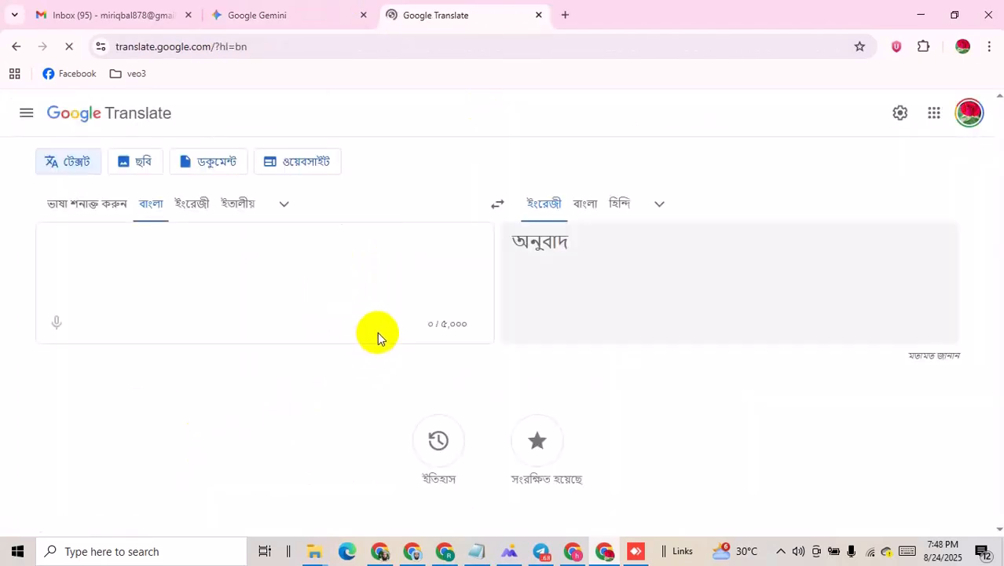
{"action": "right_click", "coordinate": [183, 241]}
{"action": "left_click", "coordinate": [202, 367]}
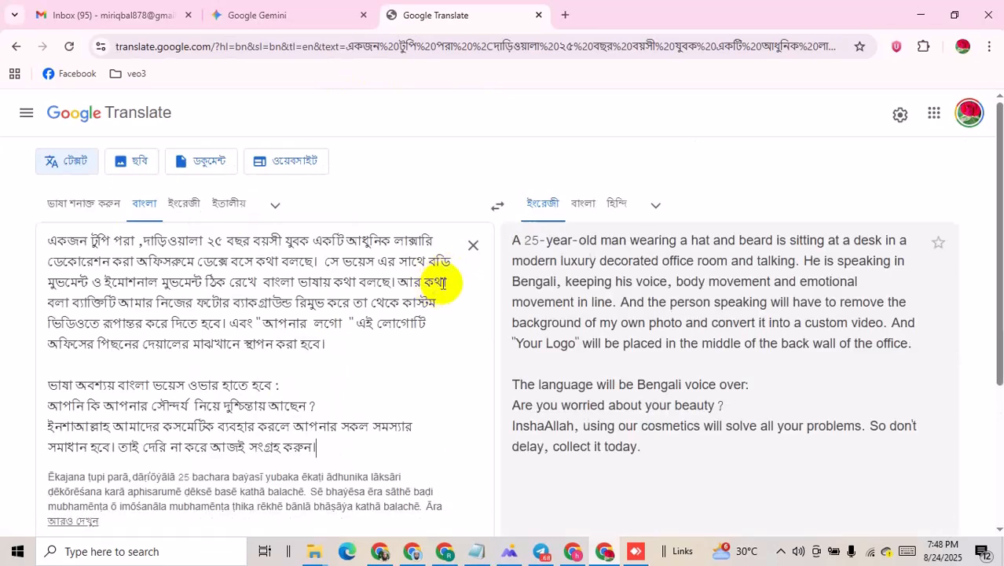
- Copy the entire English translation of the prompt
{"action": "triple_click", "coordinate": [572, 413]}
{"action": "left_click_drag", "start_coordinate": [571, 413], "coordinate": [544, 278]}
{"action": "right_click", "coordinate": [571, 299]}
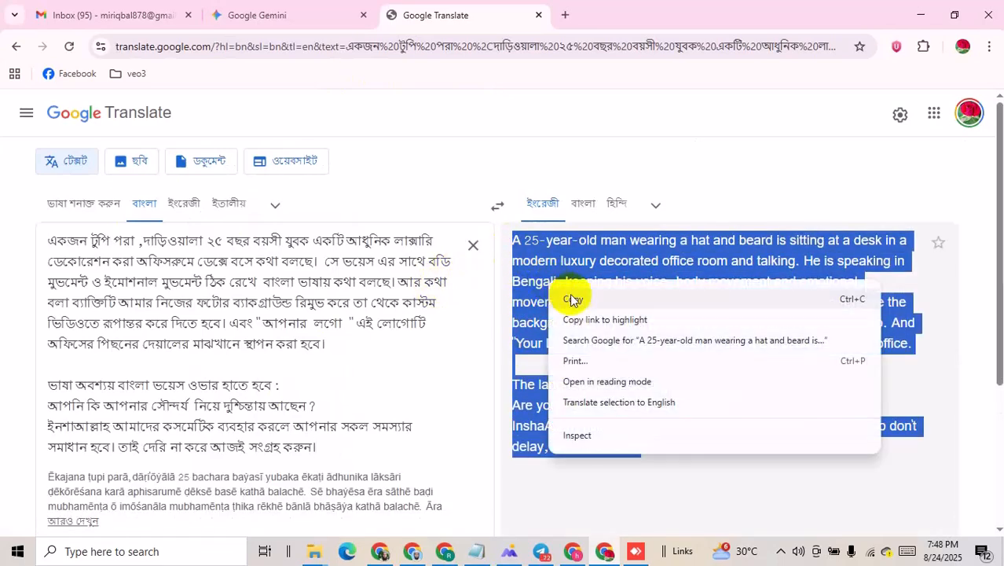
{"action": "left_click", "coordinate": [576, 299]}
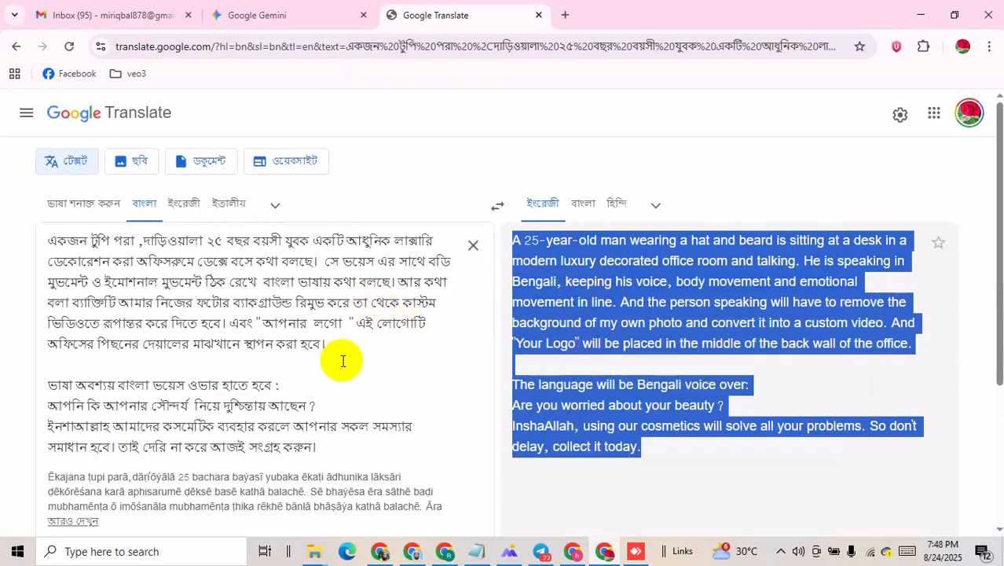
- Search for "flow" in a new browser tab and open the Google Labs Flow page
{"action": "left_click", "coordinate": [565, 15]}
{"action": "left_click", "coordinate": [239, 48]}
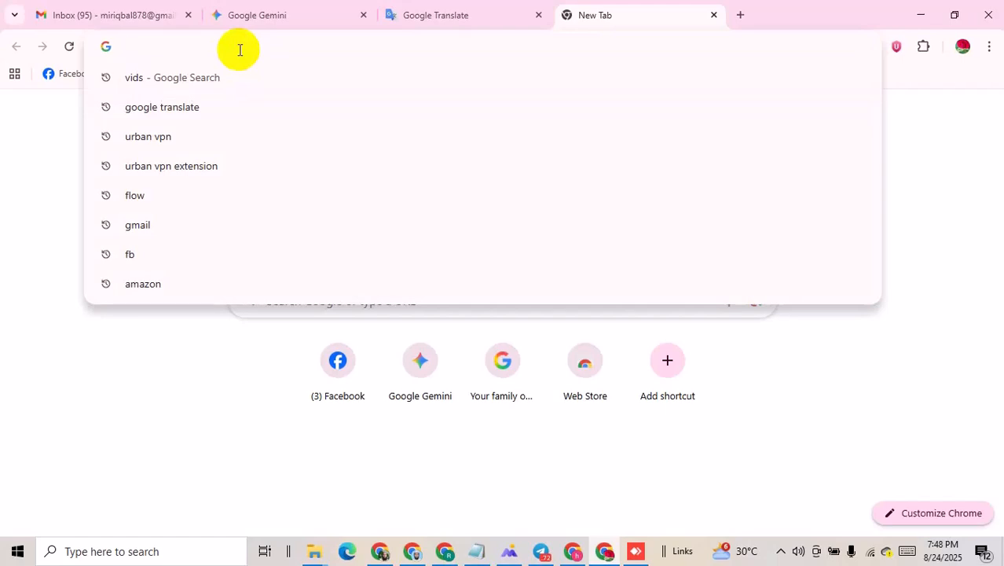
{"action": "type", "text": "flow"}
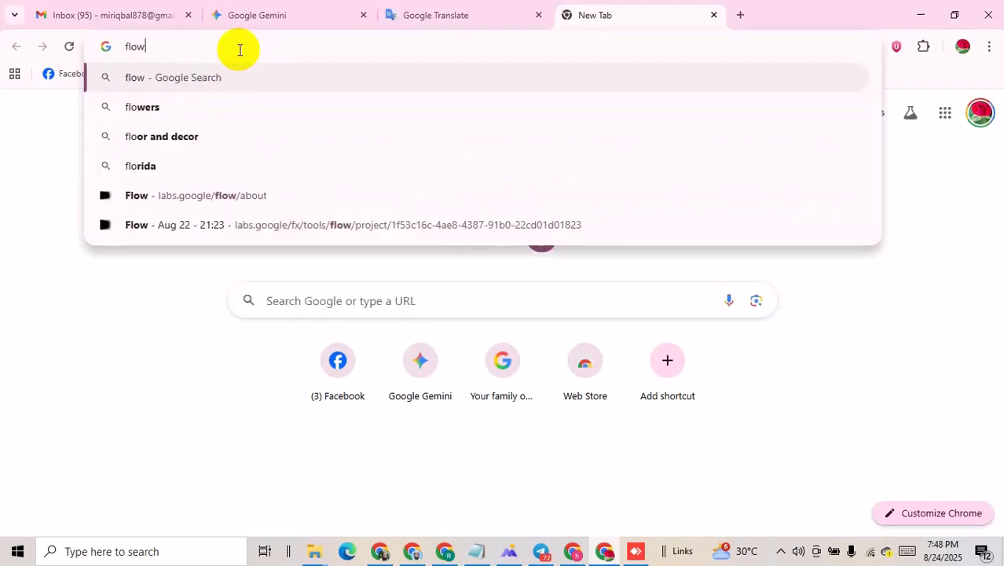
{"action": "key", "text": "Return"}
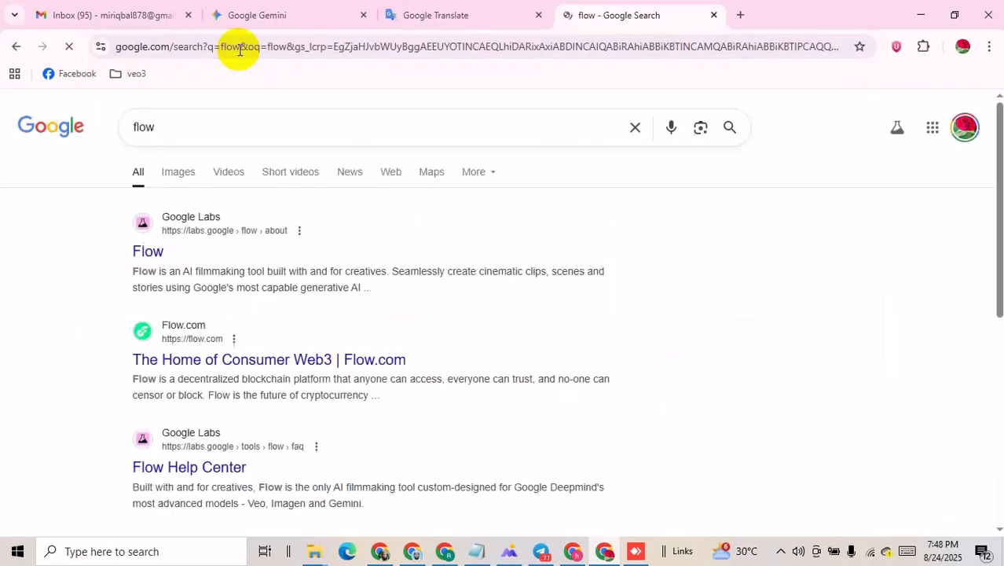
{"action": "left_click", "coordinate": [161, 230]}
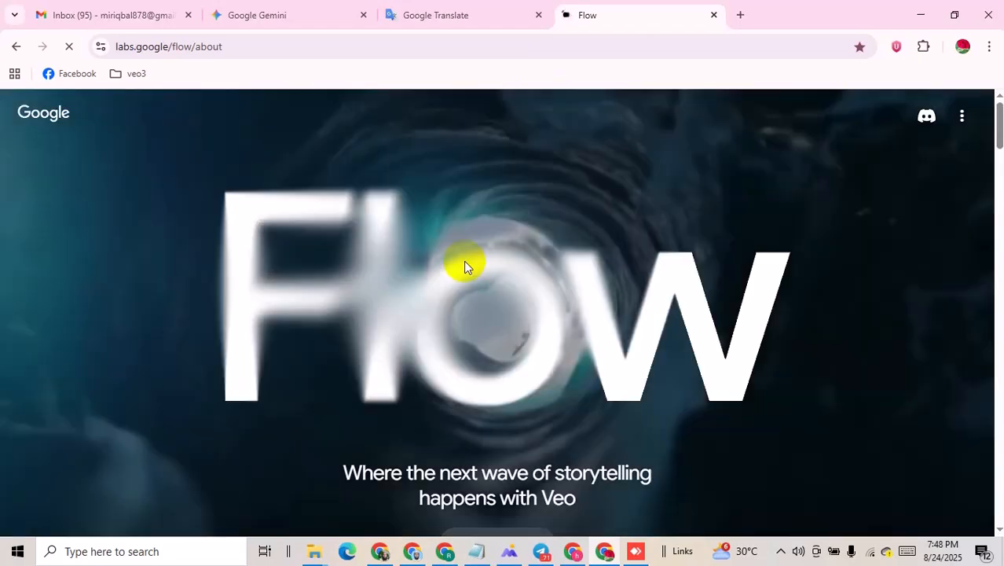
- Launch the tool through Create with Flow, closing the landing page's tab, and start a new project
{"action": "scroll", "coordinate": [511, 263], "scroll_direction": "down", "scroll_amount": 5}
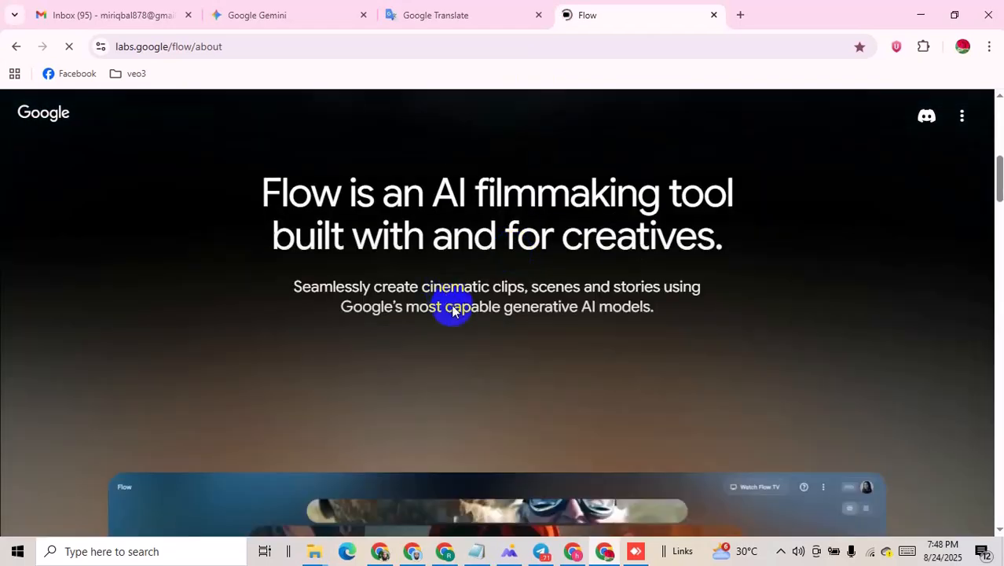
{"action": "scroll", "coordinate": [472, 331], "scroll_direction": "down", "scroll_amount": 5}
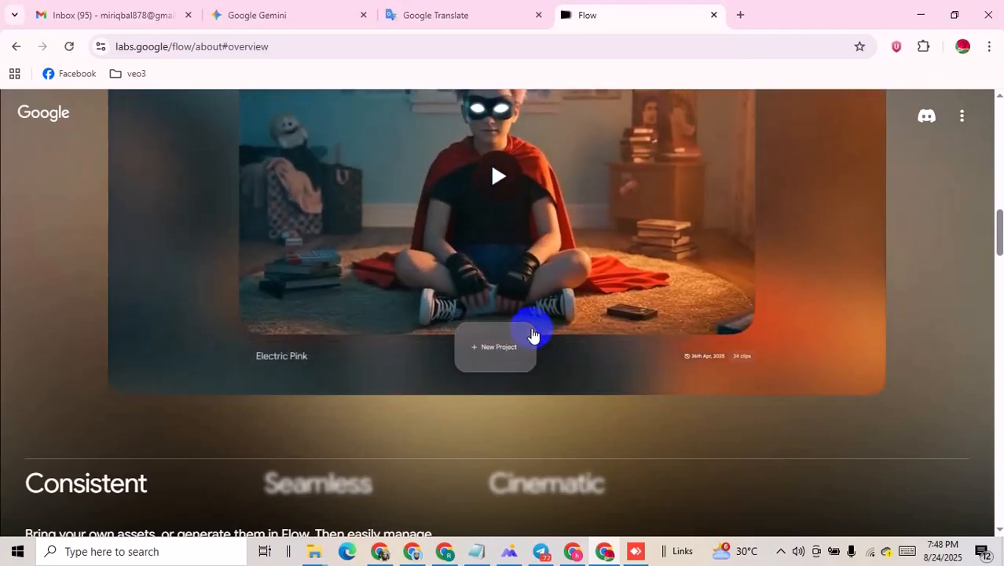
{"action": "scroll", "coordinate": [556, 236], "scroll_direction": "up", "scroll_amount": 4}
{"action": "scroll", "coordinate": [556, 236], "scroll_direction": "up", "scroll_amount": 4}
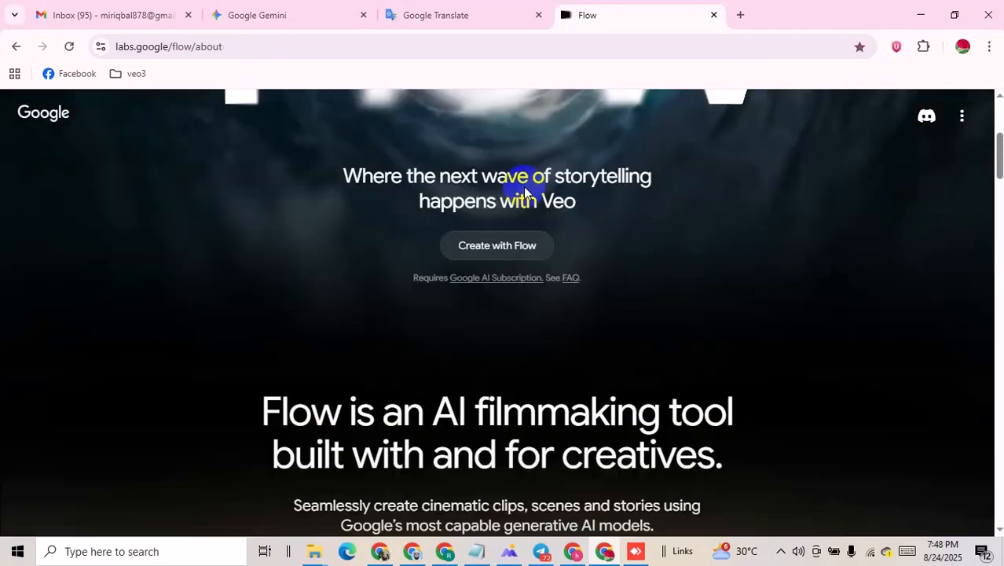
{"action": "left_click", "coordinate": [513, 249]}
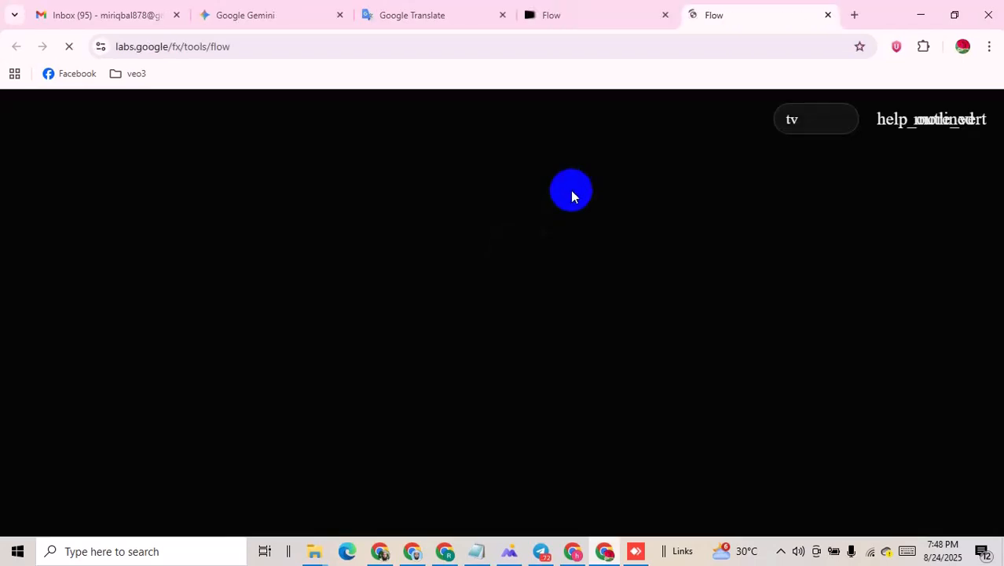
{"action": "left_click", "coordinate": [665, 15]}
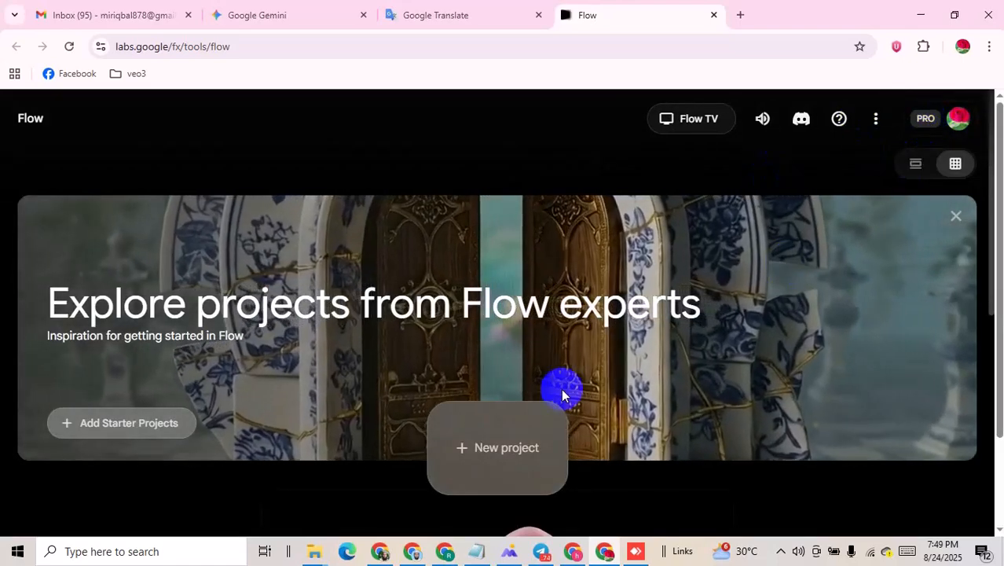
{"action": "left_click", "coordinate": [503, 447]}
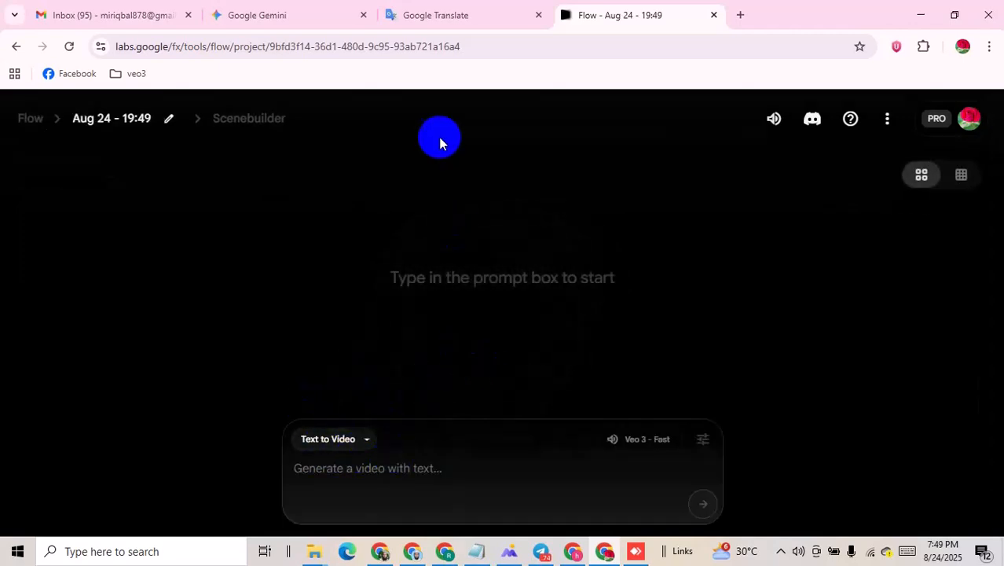
- Check Gemini's video response and the English translation, and return to the new Flow project
{"action": "left_click", "coordinate": [297, 16]}
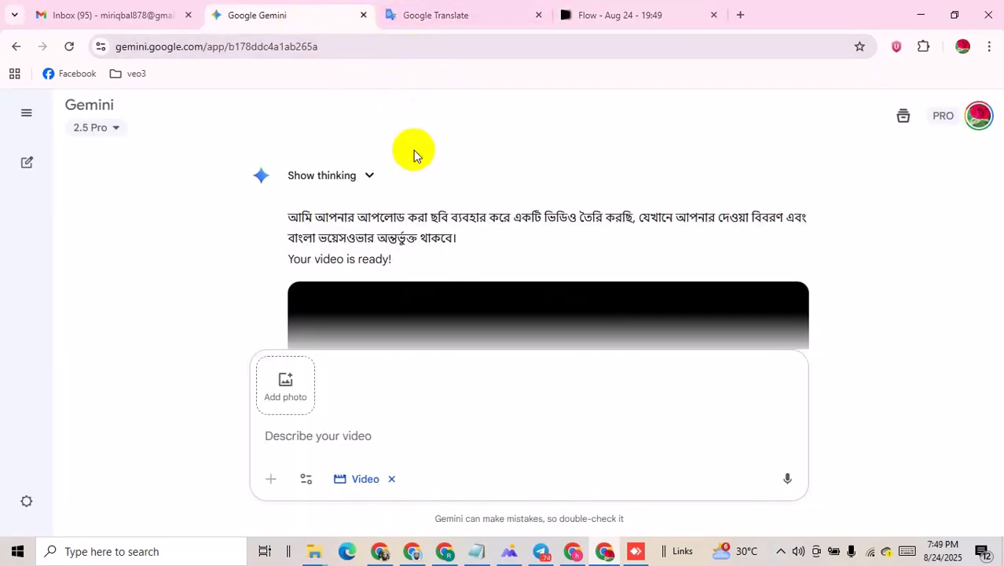
{"action": "left_click", "coordinate": [463, 25]}
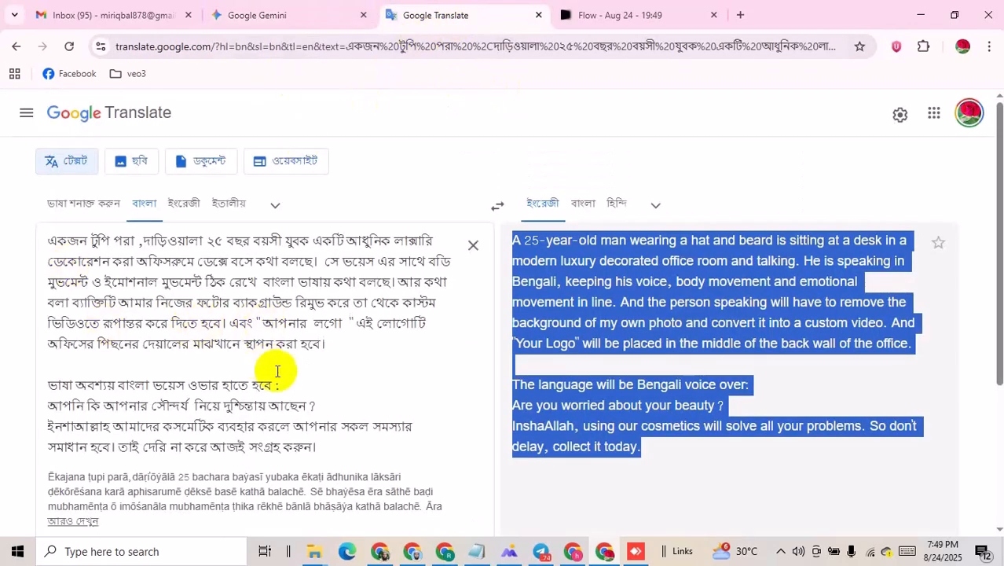
{"action": "left_click", "coordinate": [605, 15]}
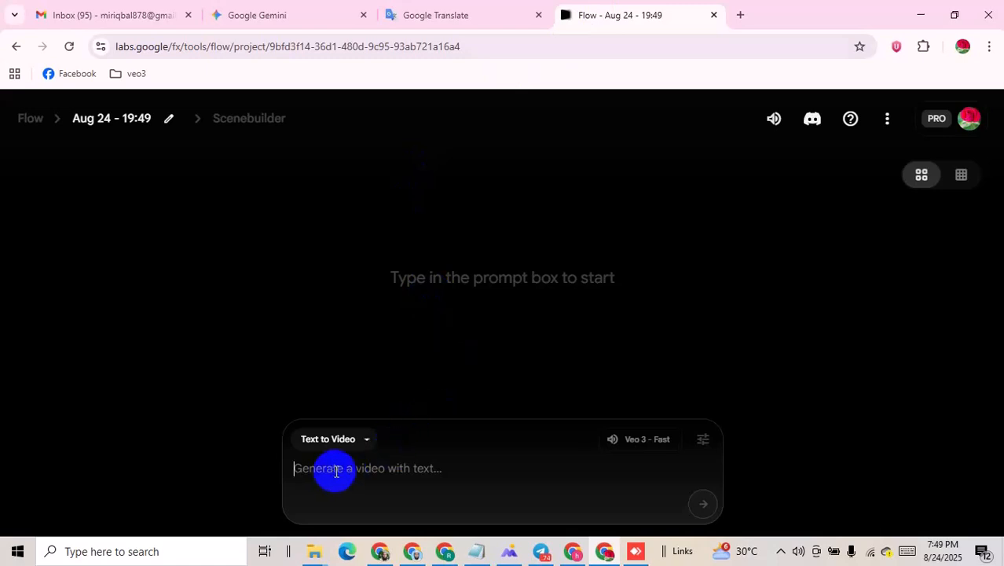
- Switch the generation mode to Frames to Video and set the existing photo of the man in the pink cap as the start frame
{"action": "left_click", "coordinate": [352, 438]}
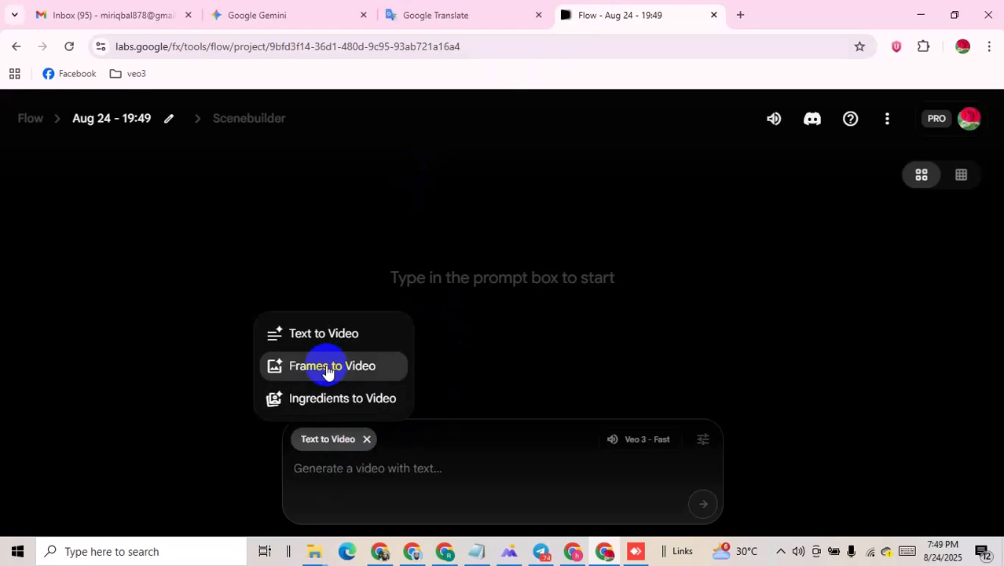
{"action": "left_click", "coordinate": [328, 369]}
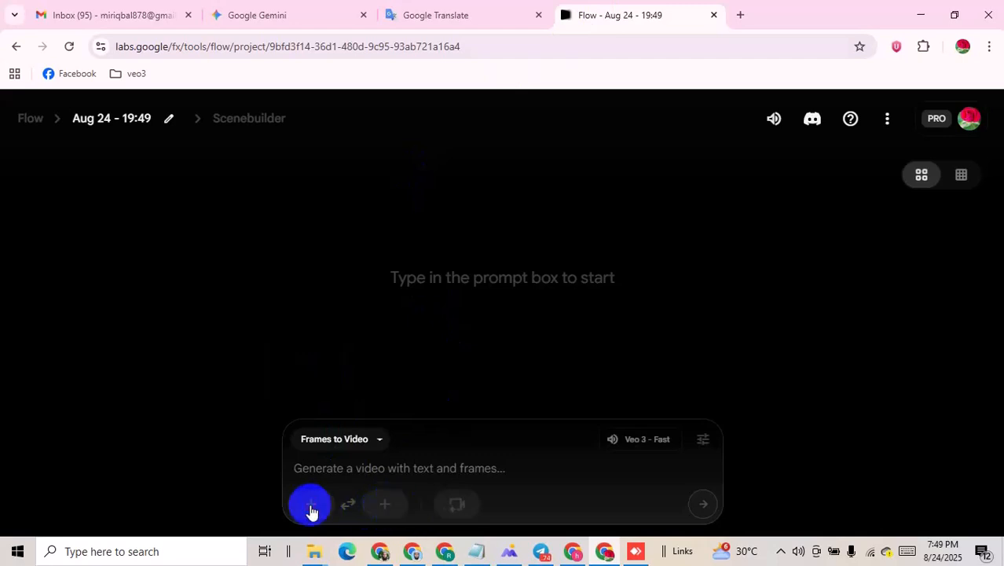
{"action": "left_click", "coordinate": [311, 507]}
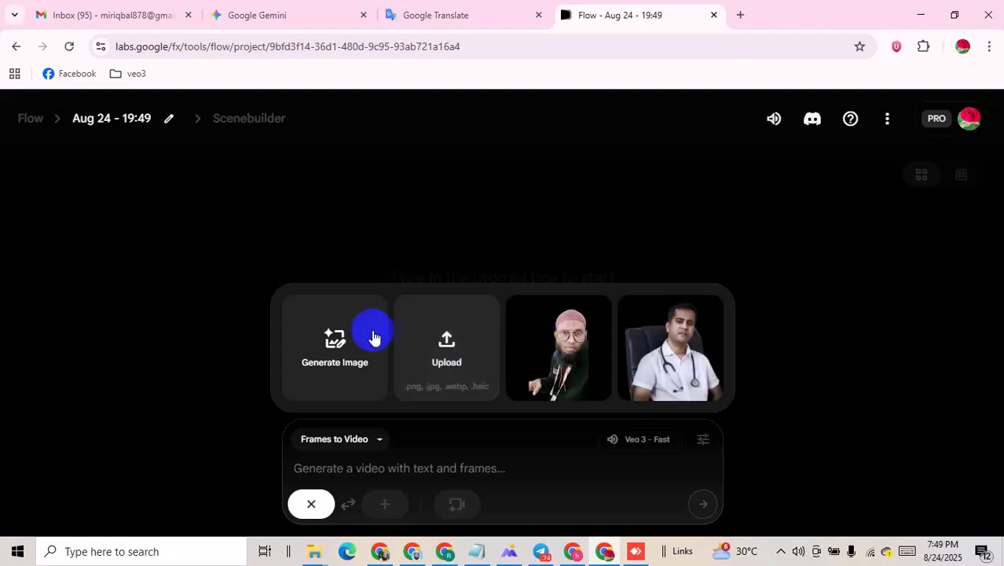
{"action": "left_click", "coordinate": [569, 353]}
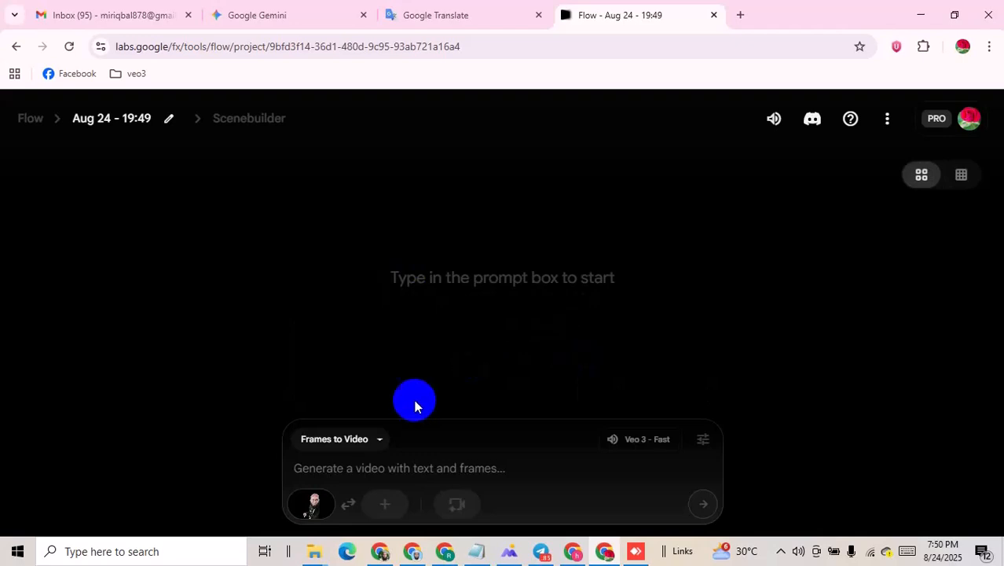
- Paste the copied English prompt into the video description and start generating
{"action": "right_click", "coordinate": [354, 474]}
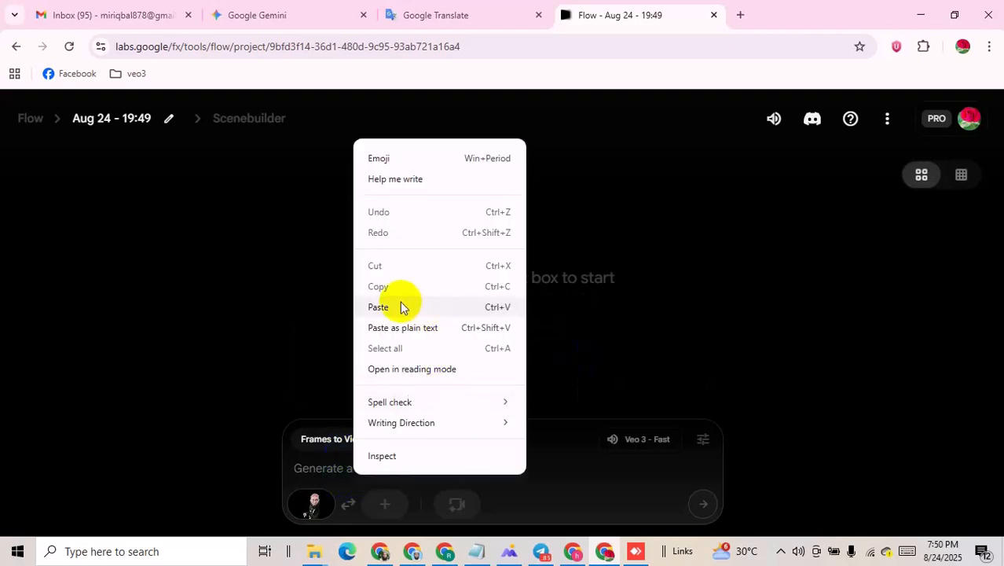
{"action": "left_click", "coordinate": [409, 307]}
{"action": "left_click", "coordinate": [701, 504]}
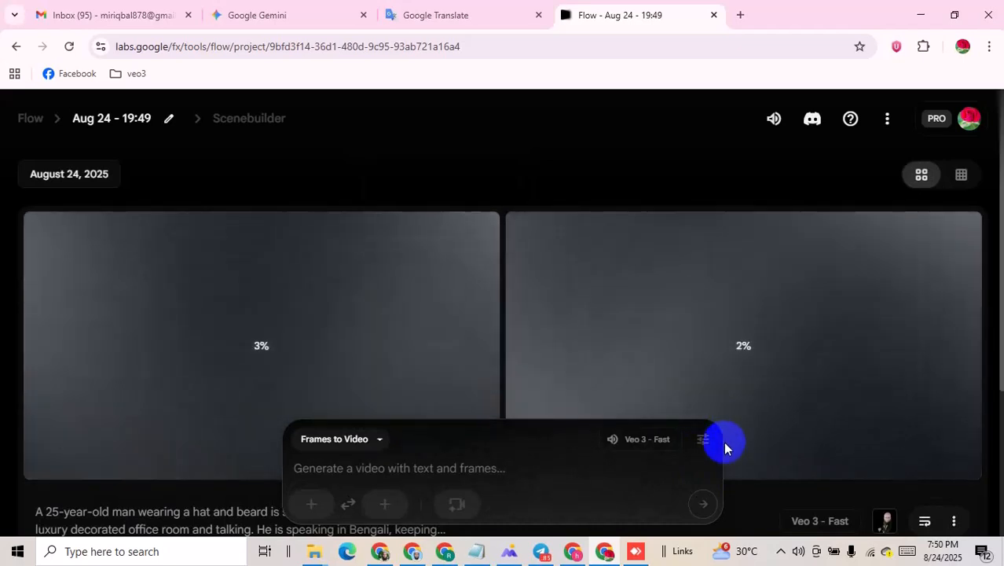
- Review the generation settings, including the available choices for outputs per prompt, keeping them as they are
{"action": "left_click", "coordinate": [703, 440]}
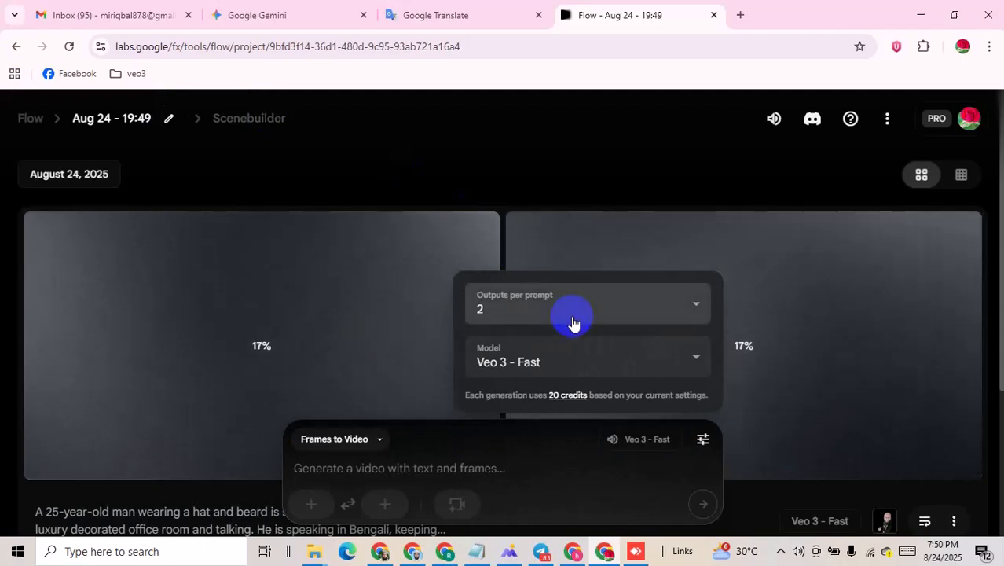
{"action": "left_click", "coordinate": [567, 312]}
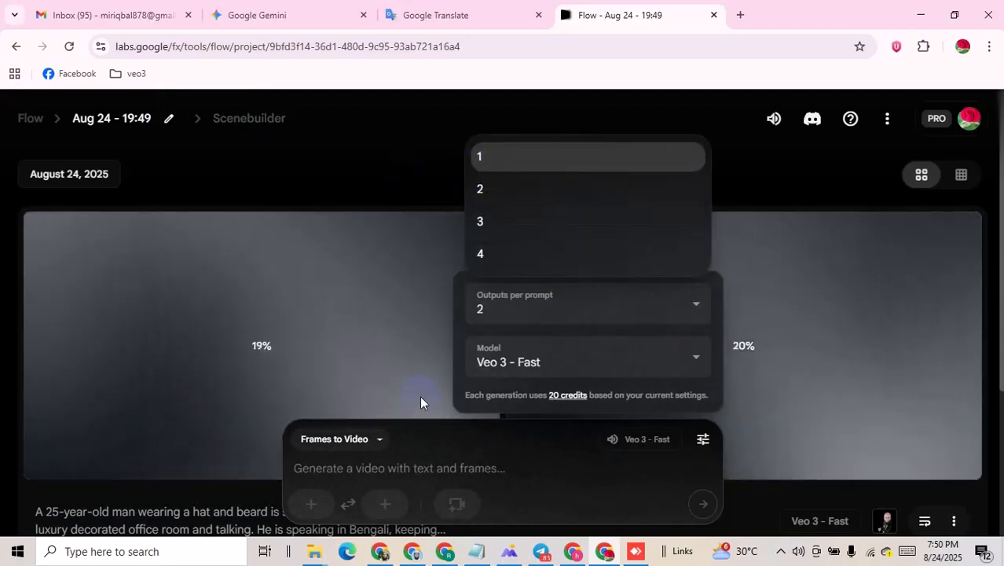
{"action": "left_click", "coordinate": [420, 472]}
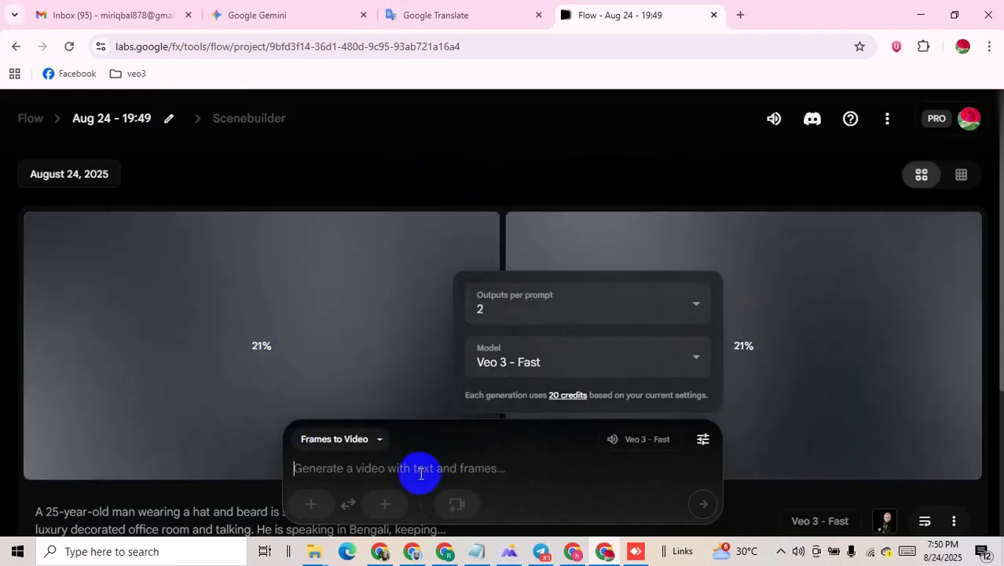
- Search for "vids" in a new browser tab and open the Google Vids product page
{"action": "left_click", "coordinate": [740, 16]}
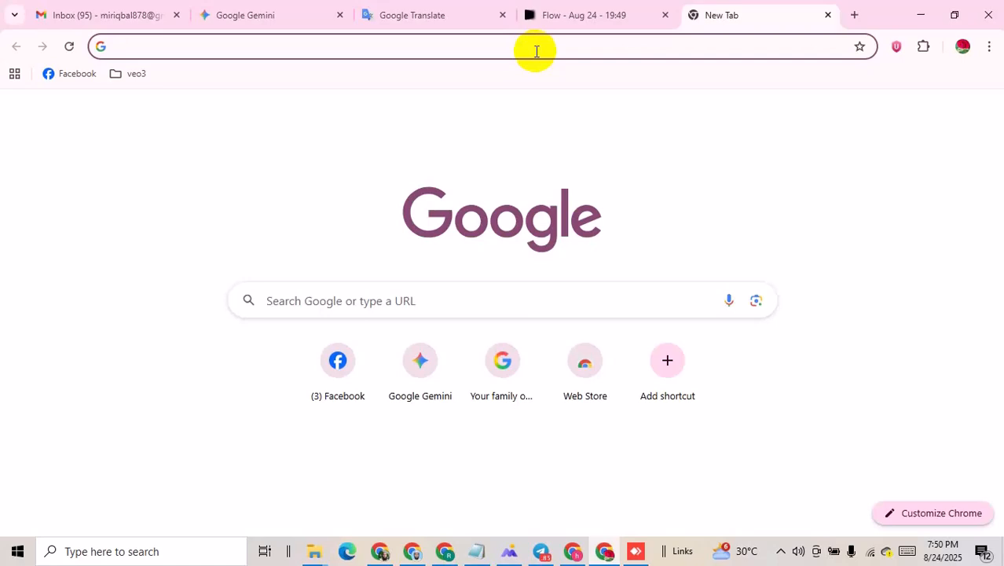
{"action": "type", "text": "vids"}
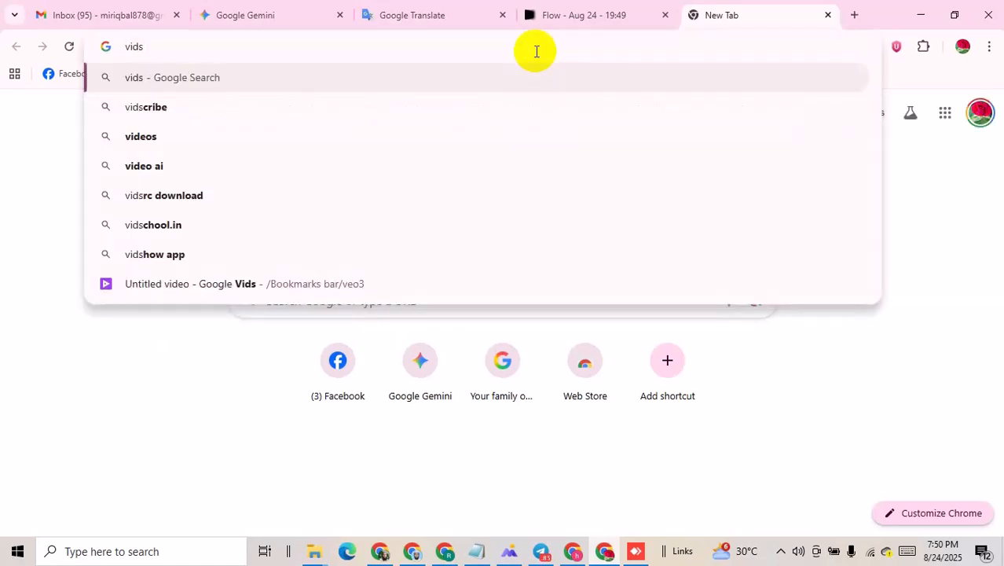
{"action": "key", "text": "Return"}
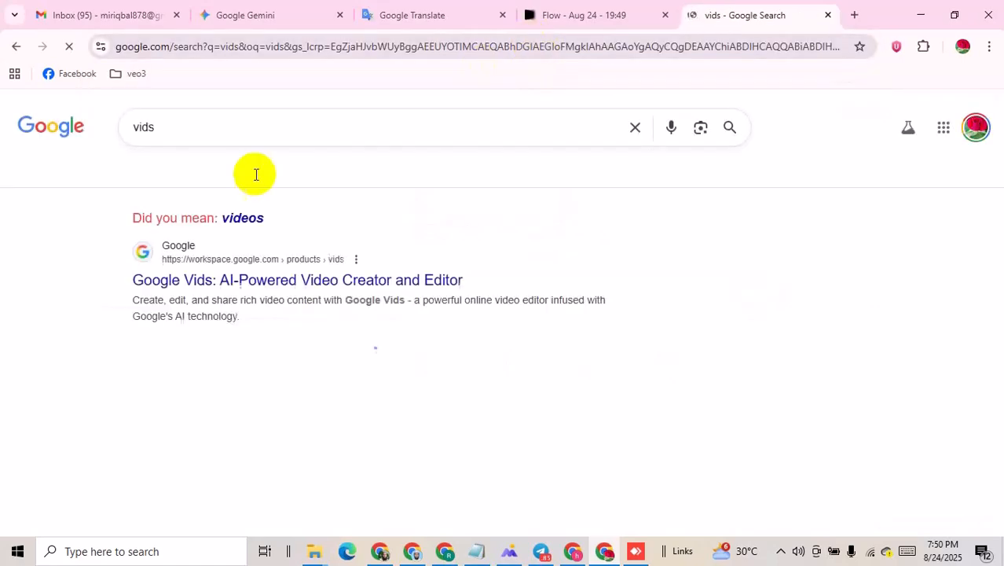
{"action": "left_click", "coordinate": [201, 291]}
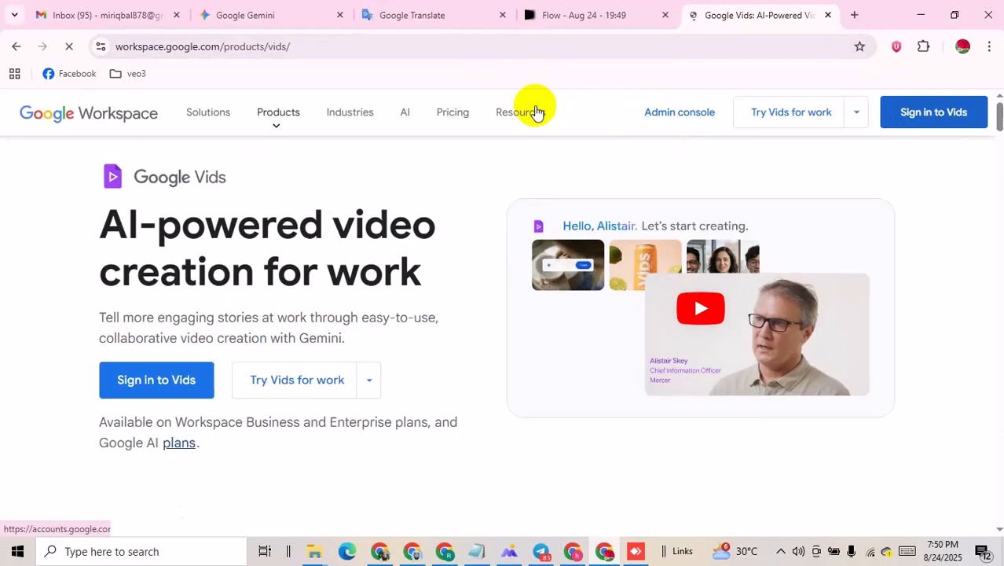
- Sign in to Google Vids with the existing Google account and dismiss the welcome screen and Veo 3 introduction
{"action": "left_click", "coordinate": [180, 379]}
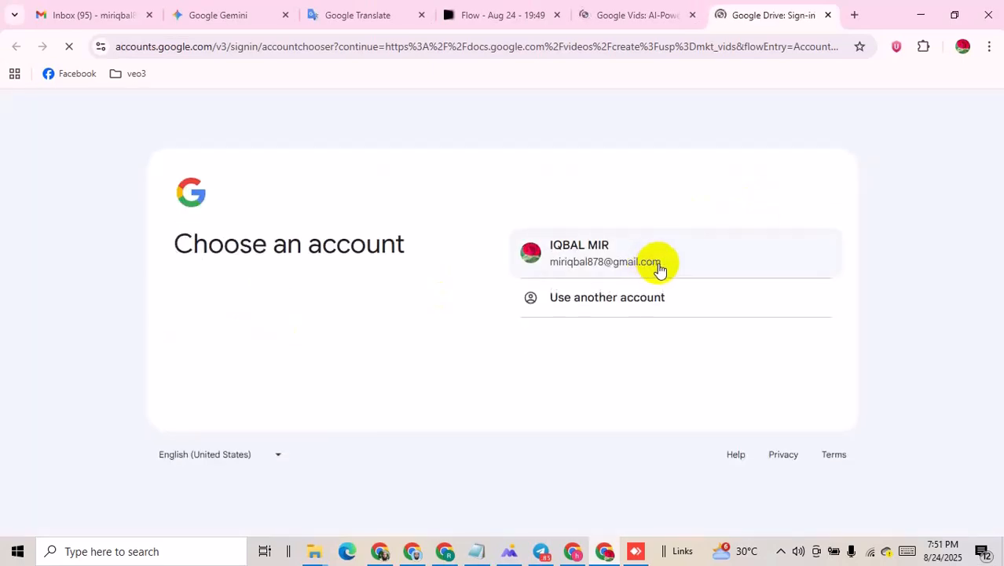
{"action": "left_click", "coordinate": [658, 269]}
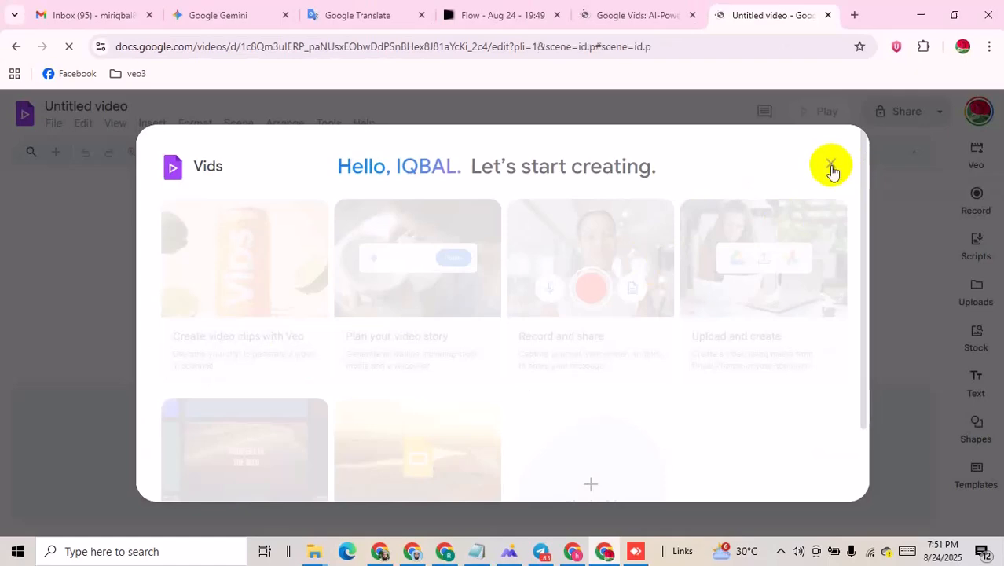
{"action": "left_click", "coordinate": [831, 166]}
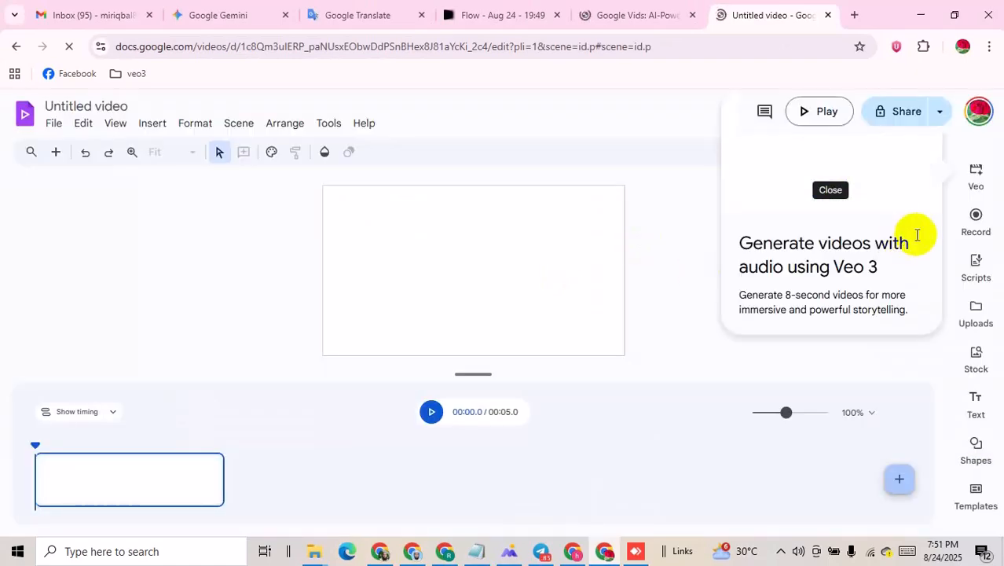
{"action": "left_click", "coordinate": [668, 309]}
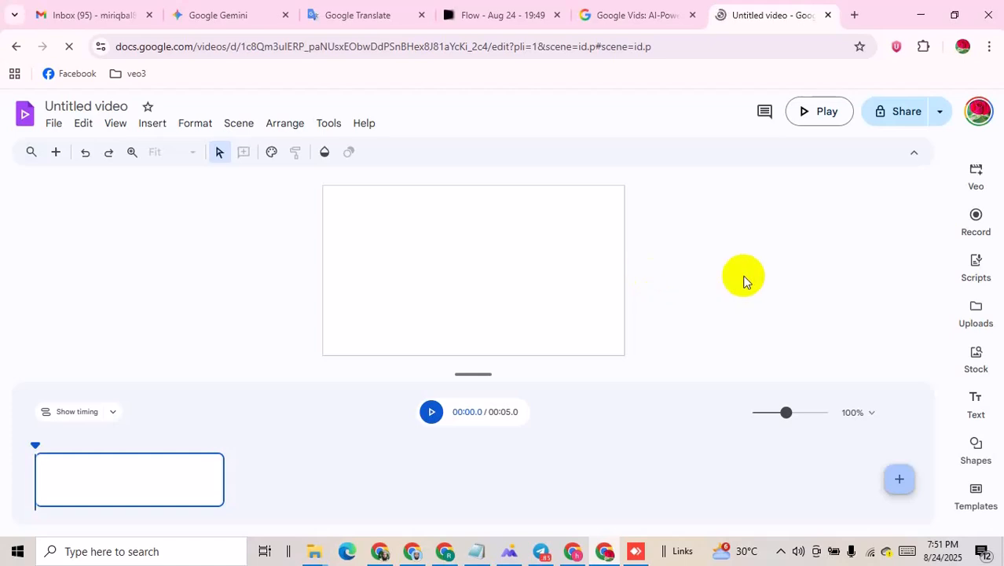
- Generate a Veo 3 (Preview) AI video clip from the pasted English prompt, collapsing the Inspiration section
{"action": "left_click", "coordinate": [977, 188]}
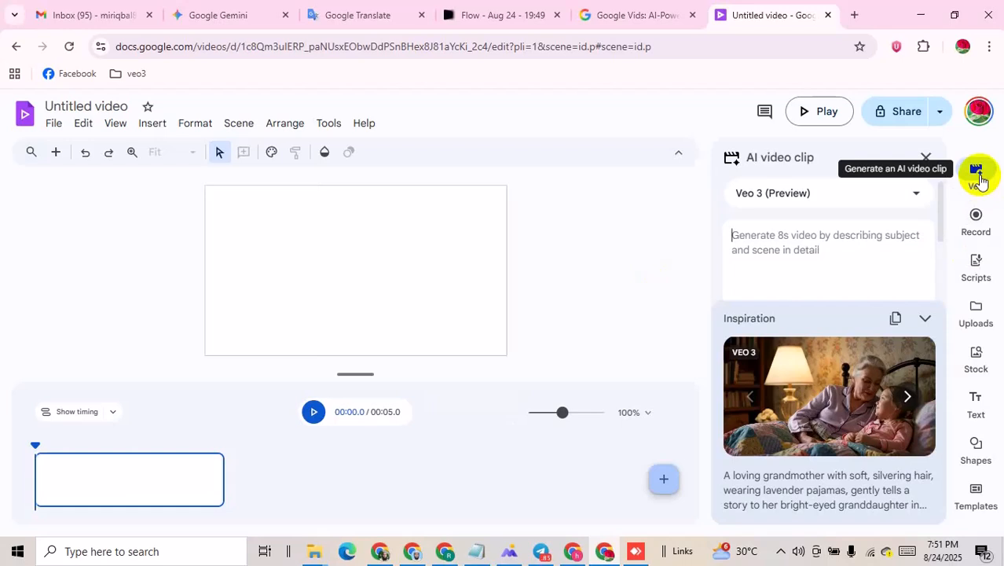
{"action": "right_click", "coordinate": [783, 252]}
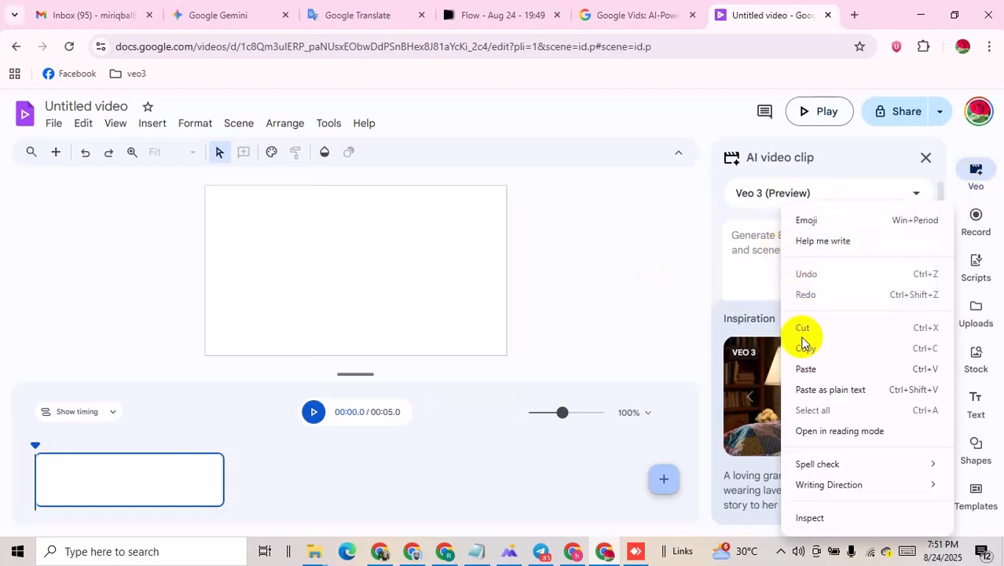
{"action": "left_click", "coordinate": [807, 369]}
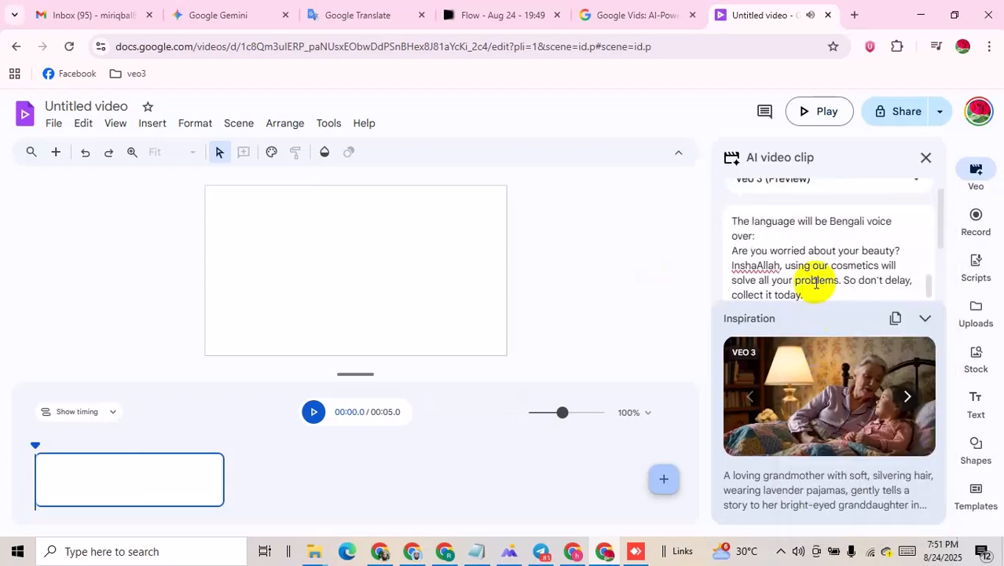
{"action": "scroll", "coordinate": [881, 287], "scroll_direction": "down", "scroll_amount": 2}
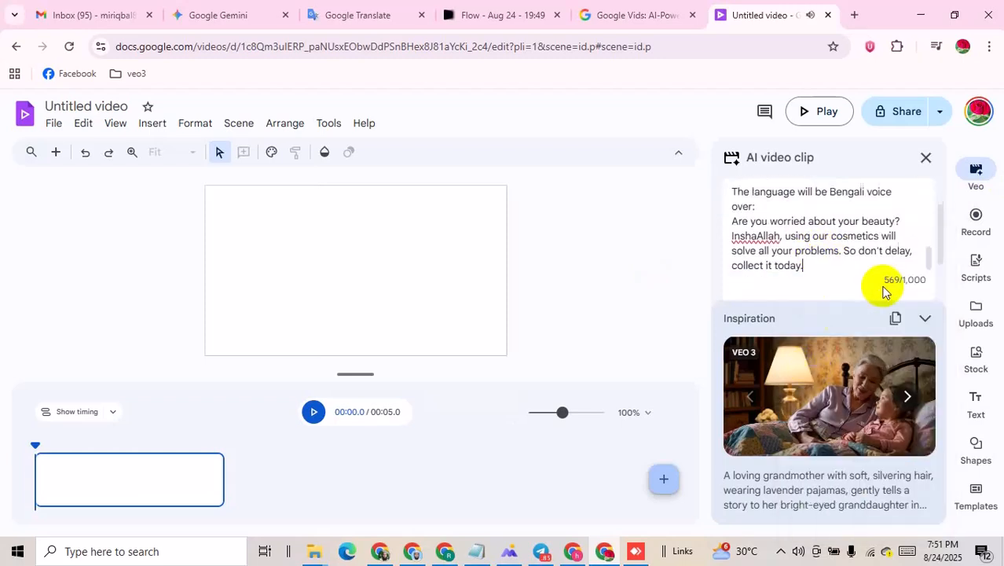
{"action": "left_click", "coordinate": [926, 319]}
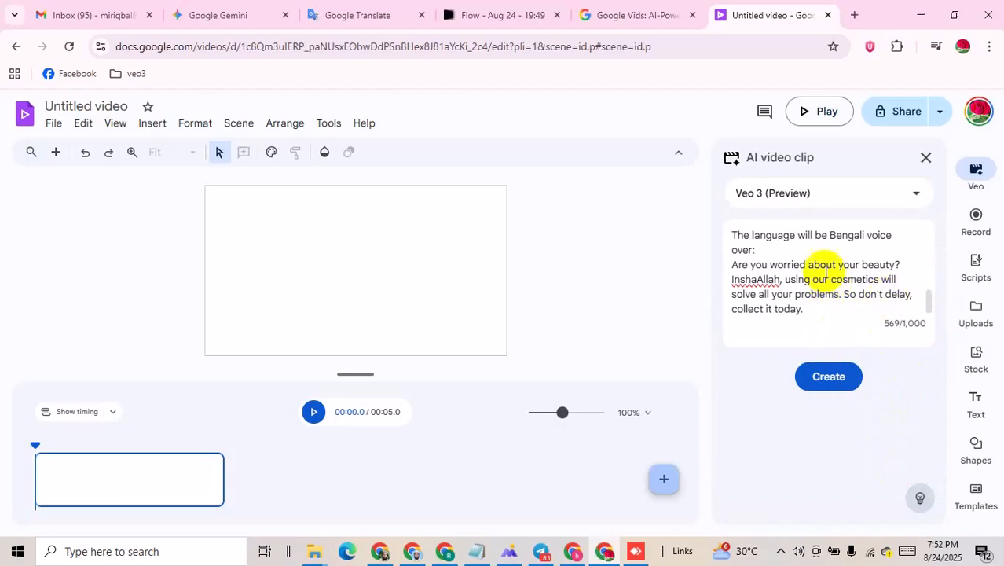
{"action": "left_click", "coordinate": [823, 386]}
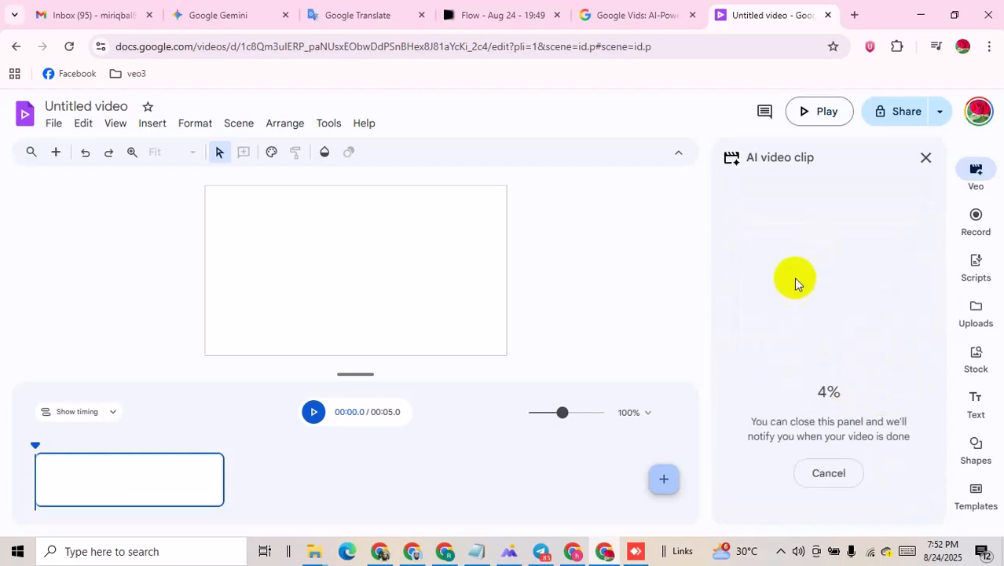
- Close the Google Vids product page, return to the Flow project and dismiss its generation settings
{"action": "left_click", "coordinate": [624, 17]}
{"action": "left_click", "coordinate": [693, 16]}
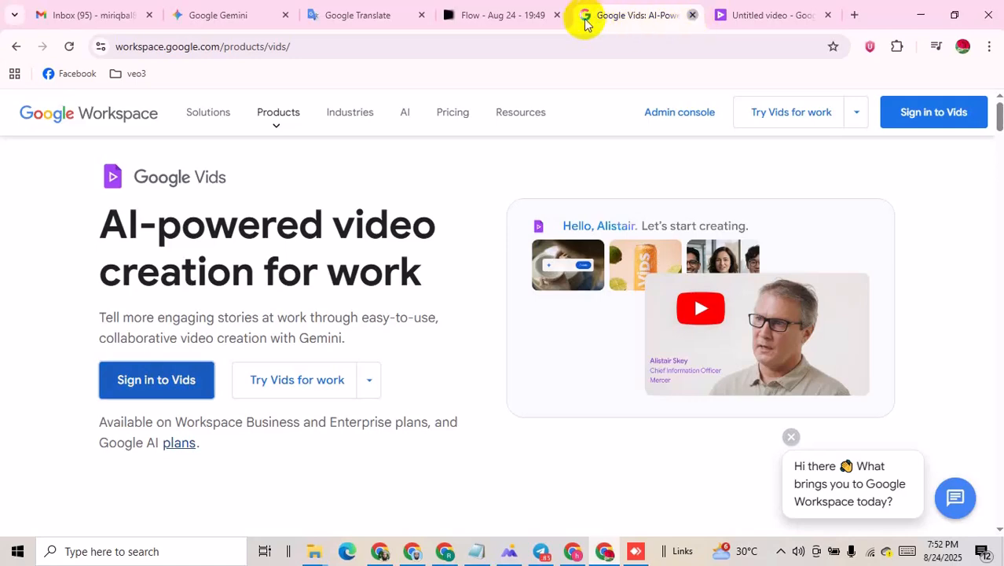
{"action": "left_click", "coordinate": [515, 22]}
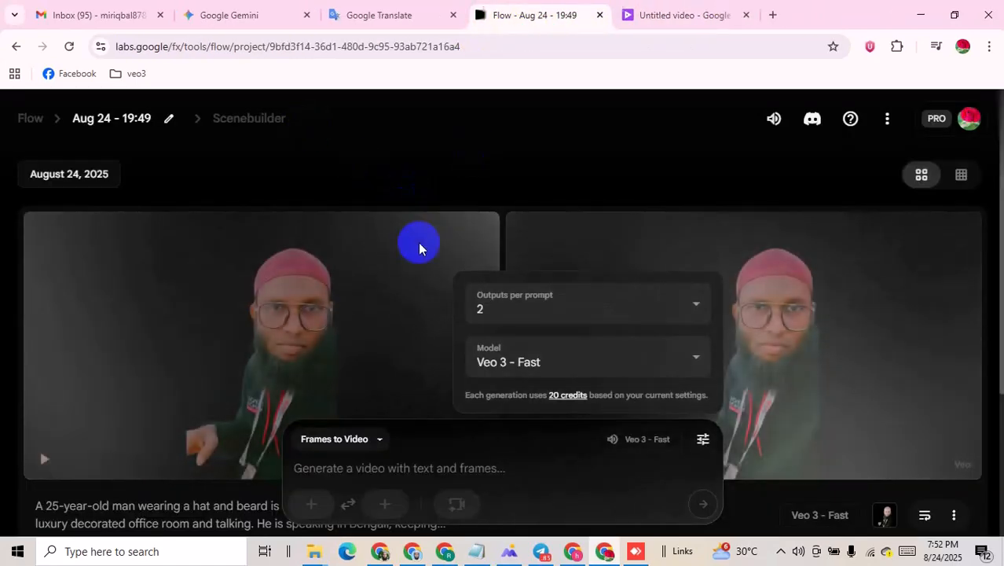
{"action": "left_click", "coordinate": [378, 158]}
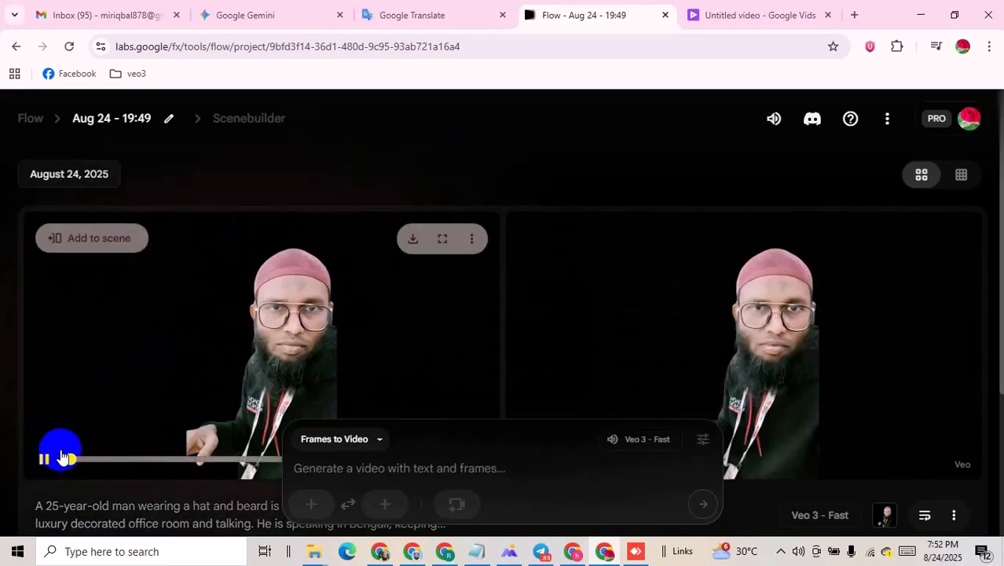
- Play both videos generated in Flow and examine them together with their prompt
{"action": "scroll", "coordinate": [118, 413], "scroll_direction": "down", "scroll_amount": 1}
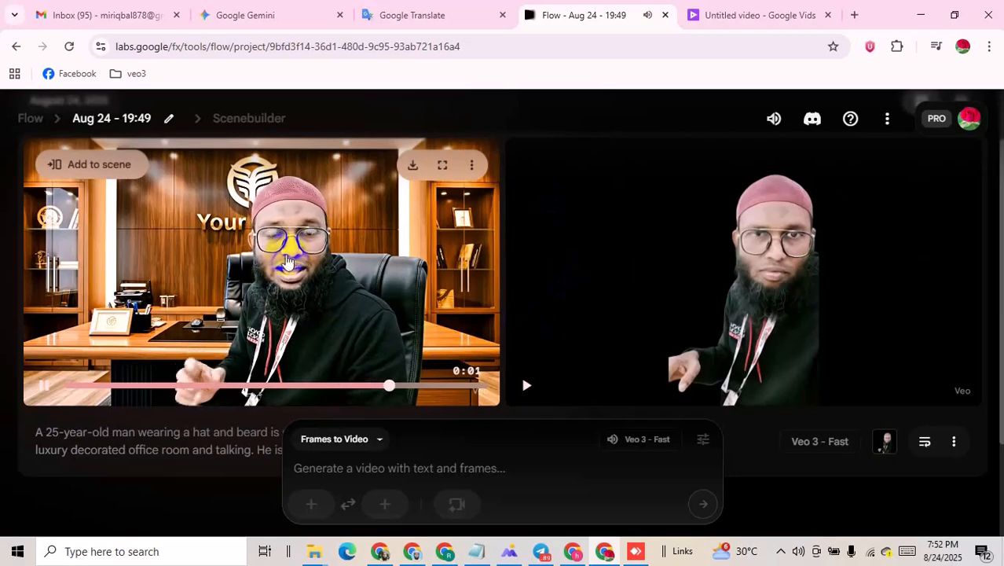
{"action": "left_click", "coordinate": [45, 390]}
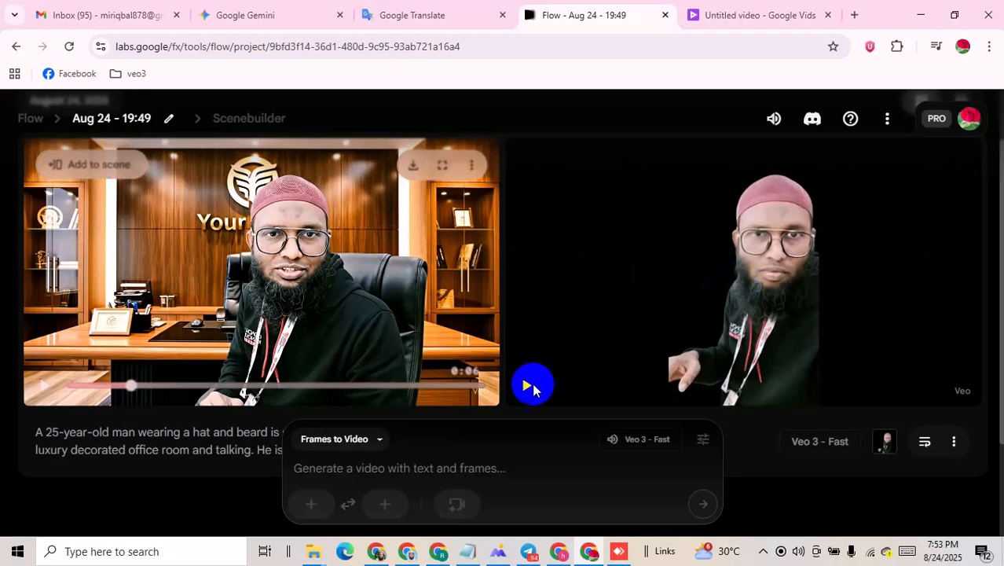
{"action": "left_click", "coordinate": [528, 386]}
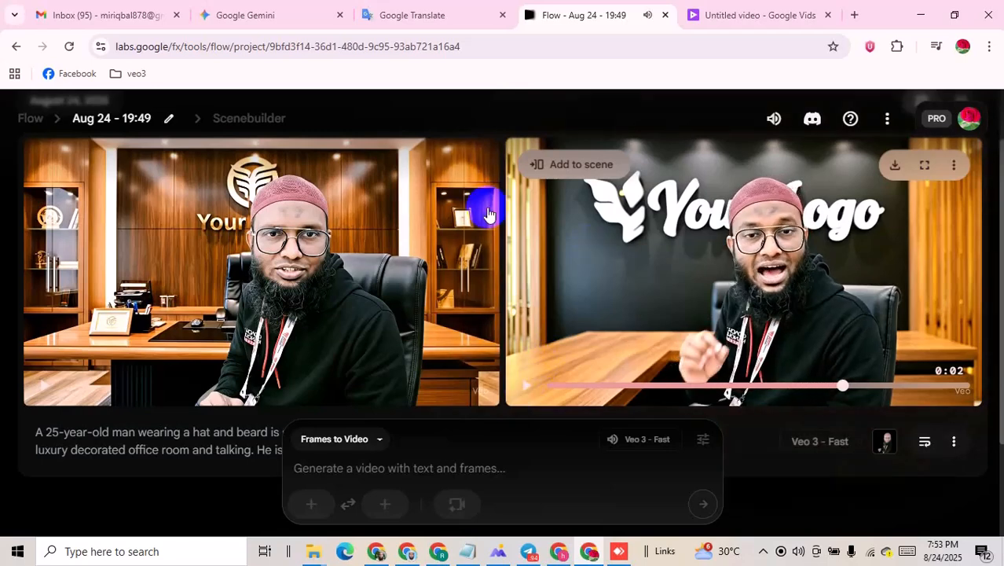
{"action": "scroll", "coordinate": [337, 342], "scroll_direction": "down", "scroll_amount": 2}
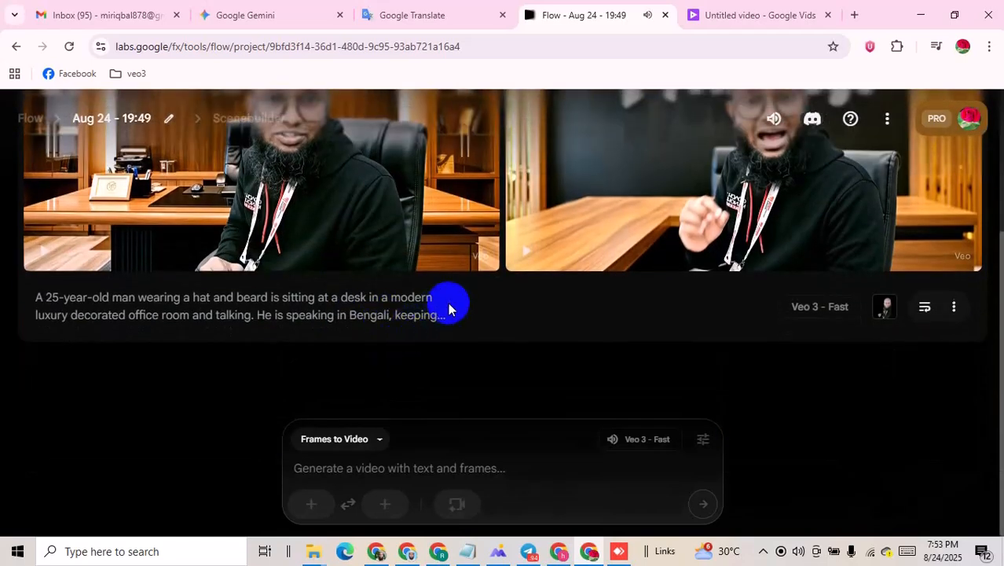
{"action": "scroll", "coordinate": [448, 313], "scroll_direction": "up", "scroll_amount": 2}
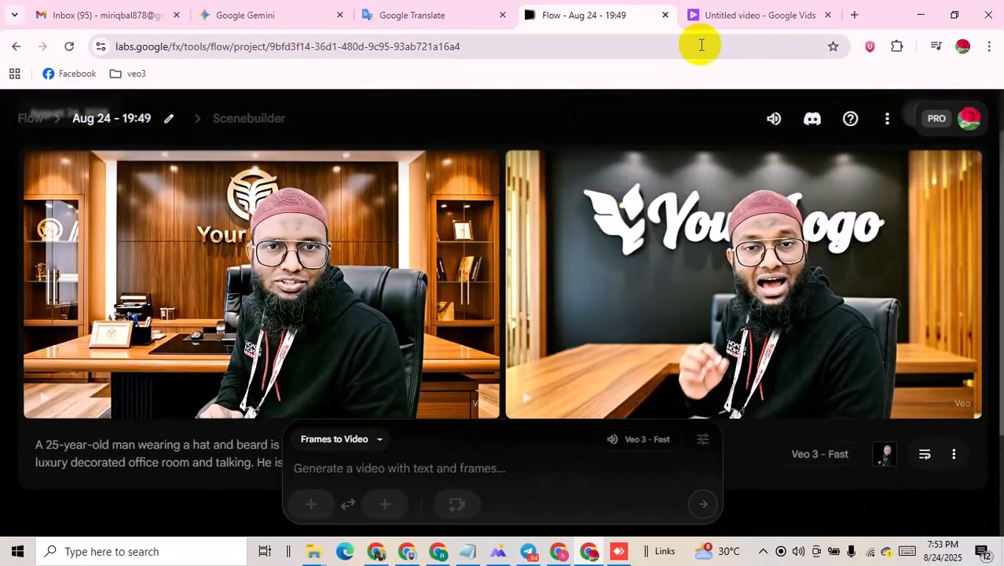
- Switch to the Gemini chat and review its generated video playing alongside the response text
{"action": "left_click", "coordinate": [245, 16]}
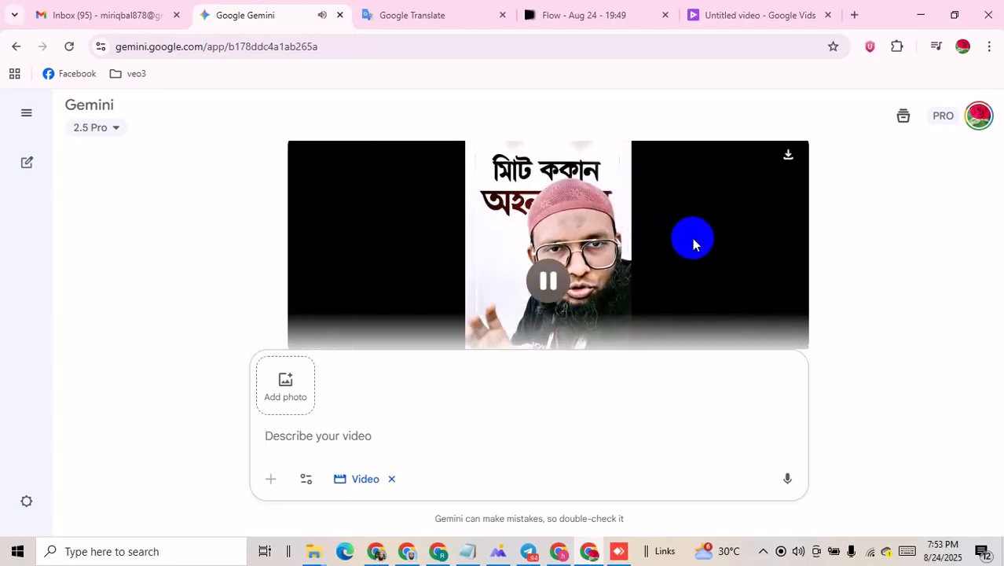
{"action": "scroll", "coordinate": [695, 241], "scroll_direction": "up", "scroll_amount": 1}
{"action": "scroll", "coordinate": [696, 242], "scroll_direction": "down", "scroll_amount": 1}
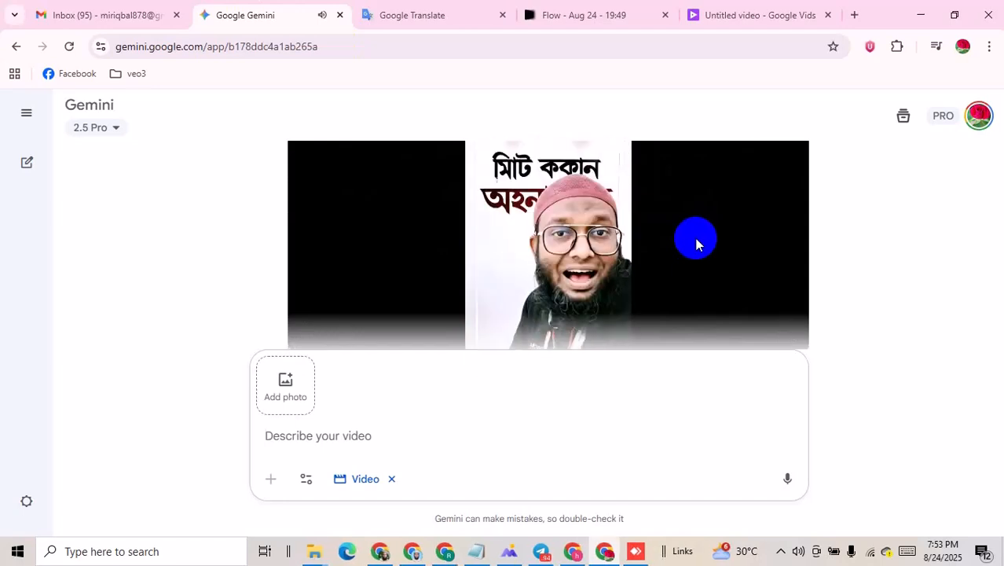
{"action": "scroll", "coordinate": [698, 244], "scroll_direction": "up", "scroll_amount": 5}
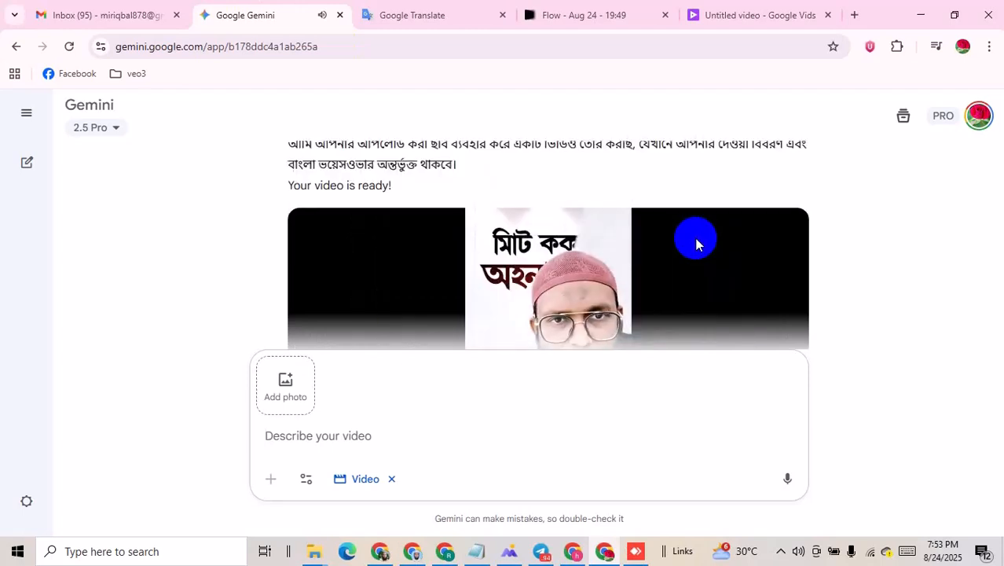
{"action": "scroll", "coordinate": [698, 244], "scroll_direction": "down", "scroll_amount": 3}
{"action": "scroll", "coordinate": [698, 245], "scroll_direction": "down", "scroll_amount": 1}
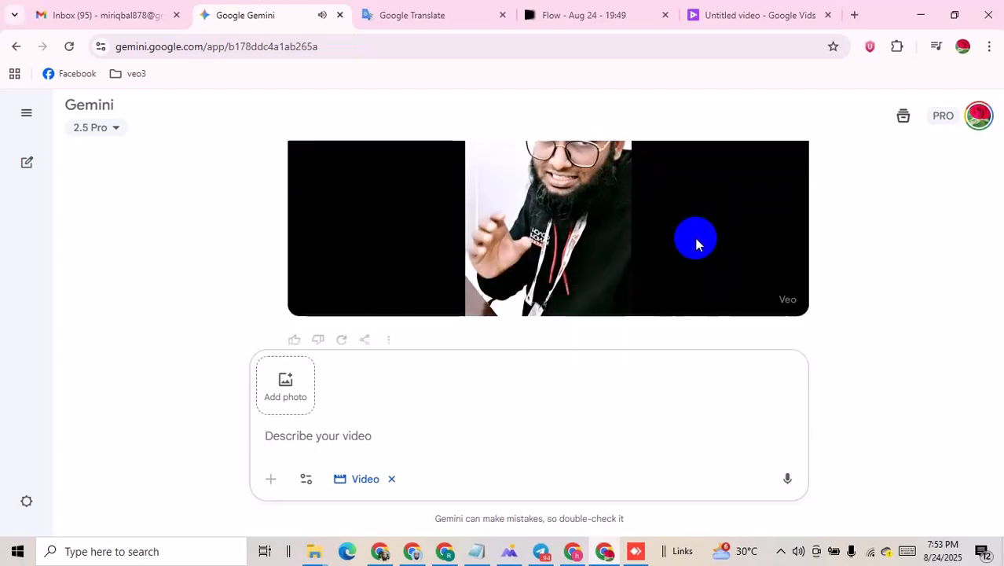
- Pause the video generated in the Gemini chat and check the preview of the generated AI video clip in Google Vids
{"action": "scroll", "coordinate": [698, 244], "scroll_direction": "up", "scroll_amount": 1}
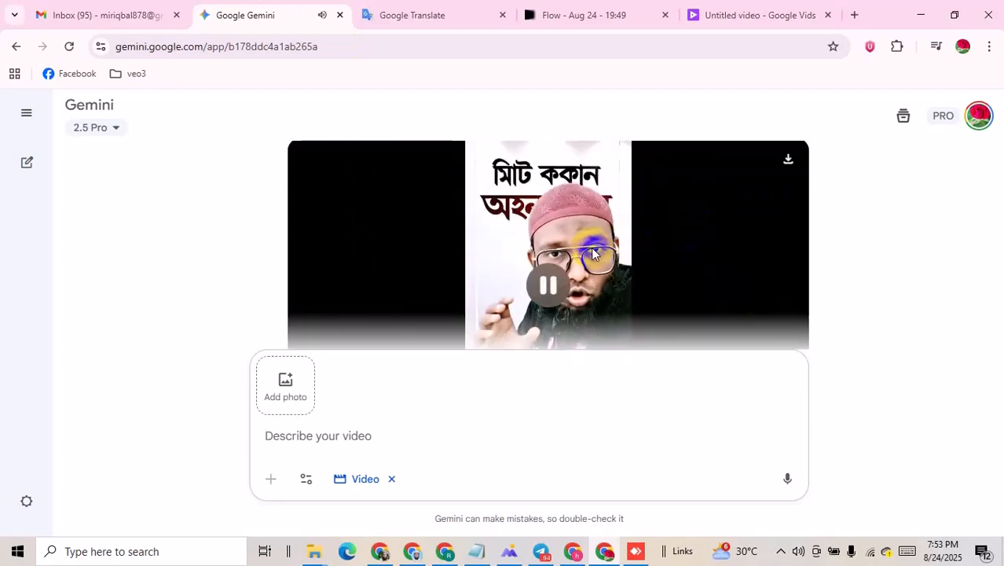
{"action": "left_click", "coordinate": [547, 284]}
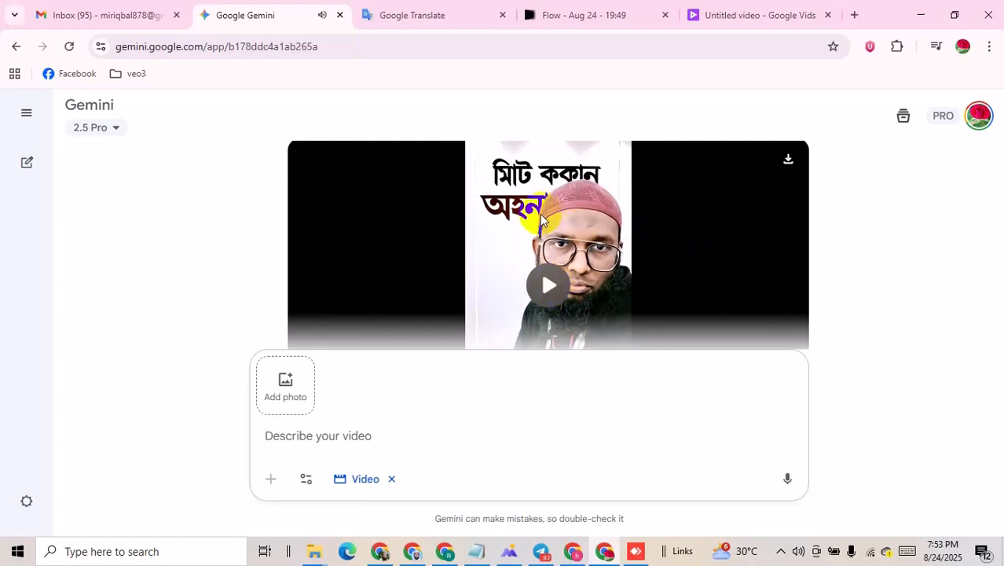
{"action": "left_click", "coordinate": [707, 14]}
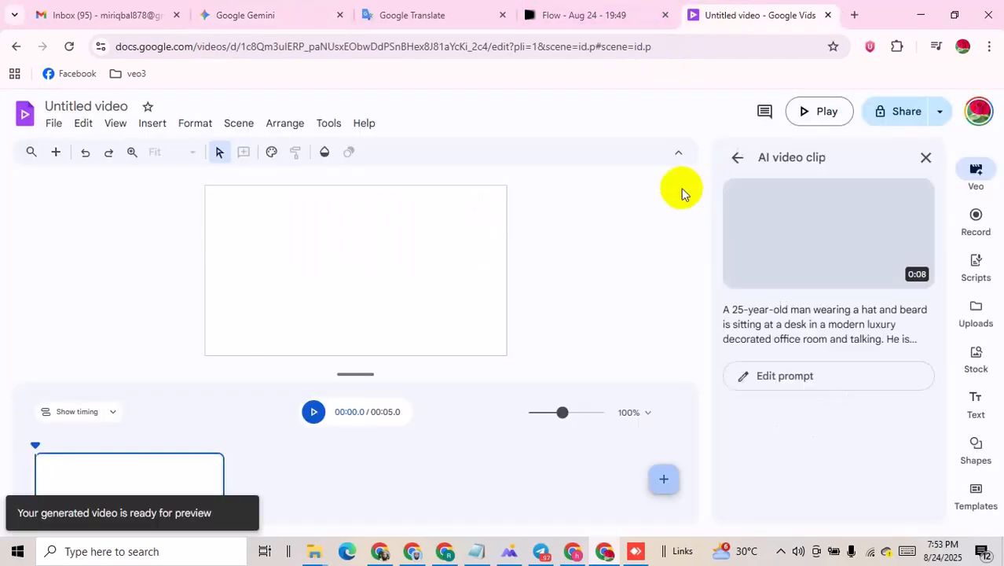
{"action": "mouse_move", "coordinate": [796, 253]}
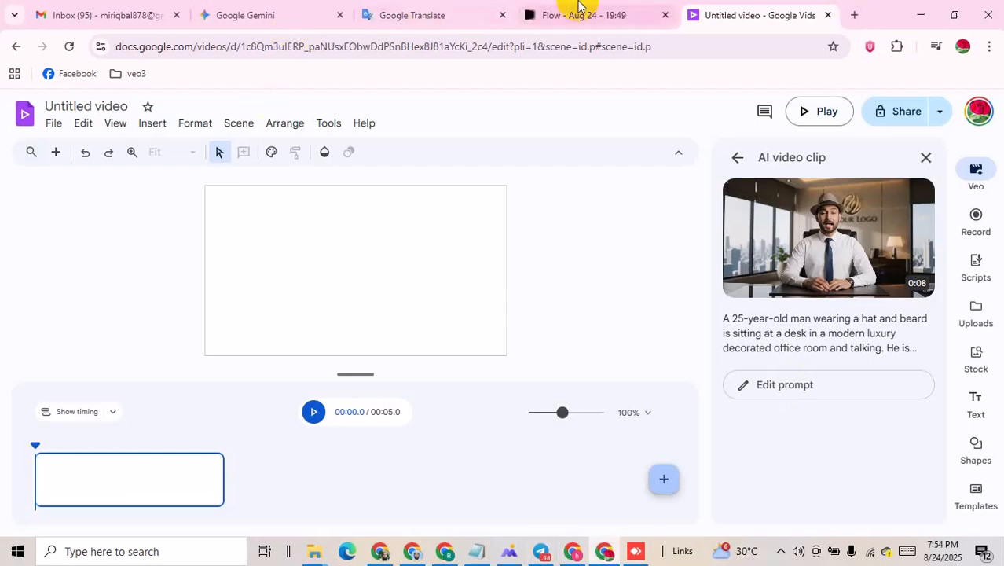
{"action": "right_click", "coordinate": [883, 16]}
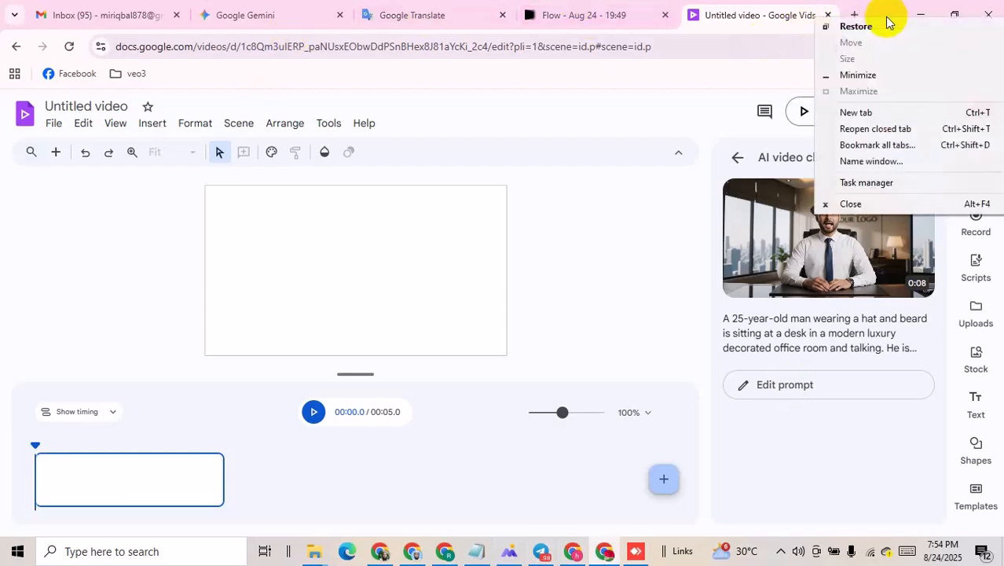
{"action": "left_click", "coordinate": [741, 71]}
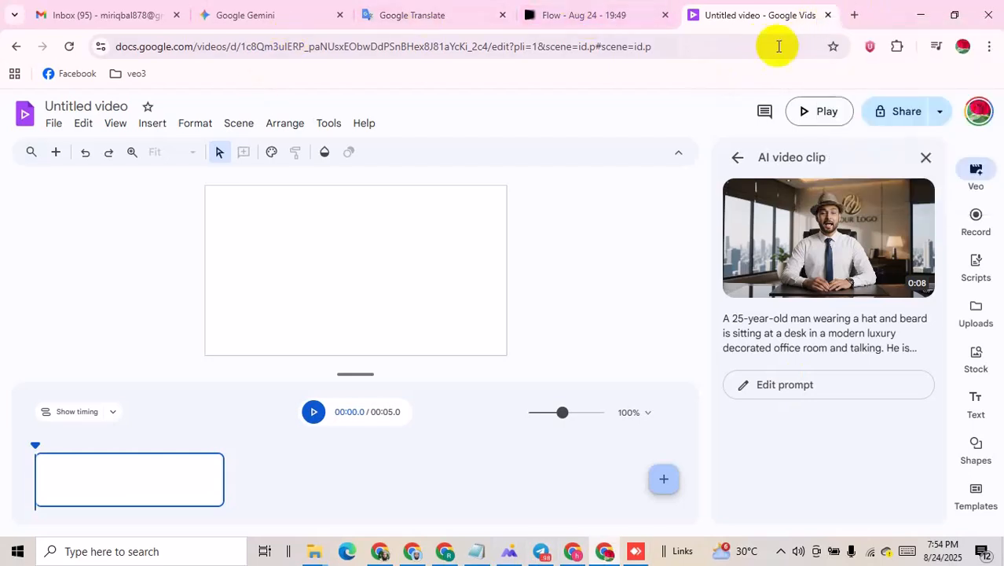
{"action": "left_click_drag", "start_coordinate": [878, 16], "coordinate": [880, 37]}
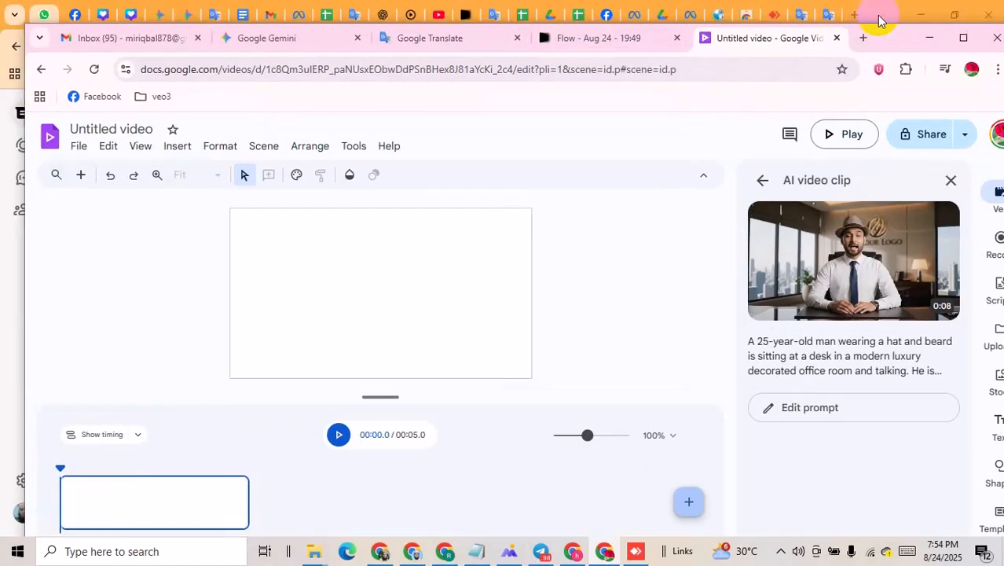
{"action": "double_click", "coordinate": [880, 36]}
- Bookmark all open tabs in a new folder named "veo 3" on the bookmarks bar and open its Google Vids bookmark
{"action": "right_click", "coordinate": [870, 17]}
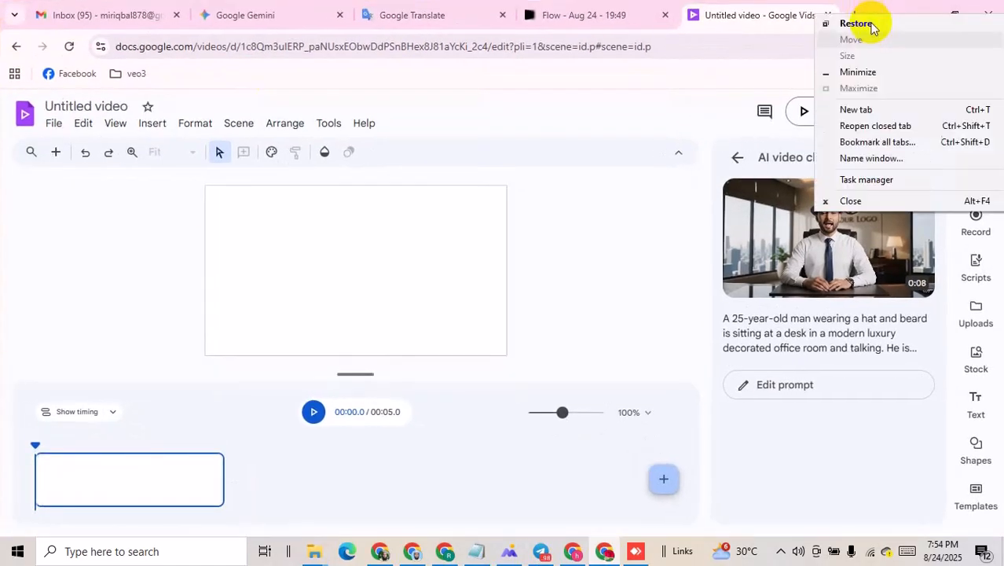
{"action": "left_click", "coordinate": [865, 142]}
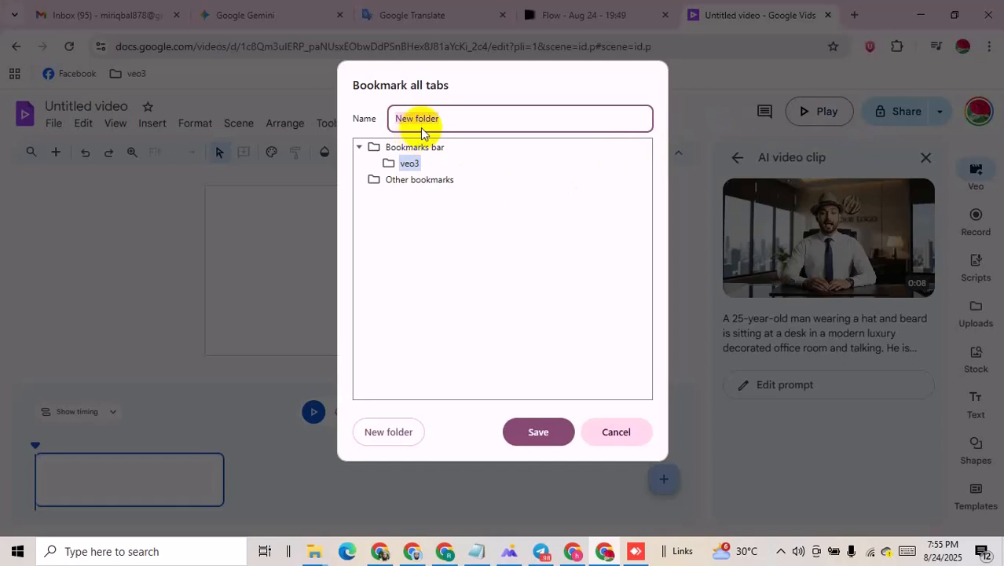
{"action": "type", "text": "veo 3"}
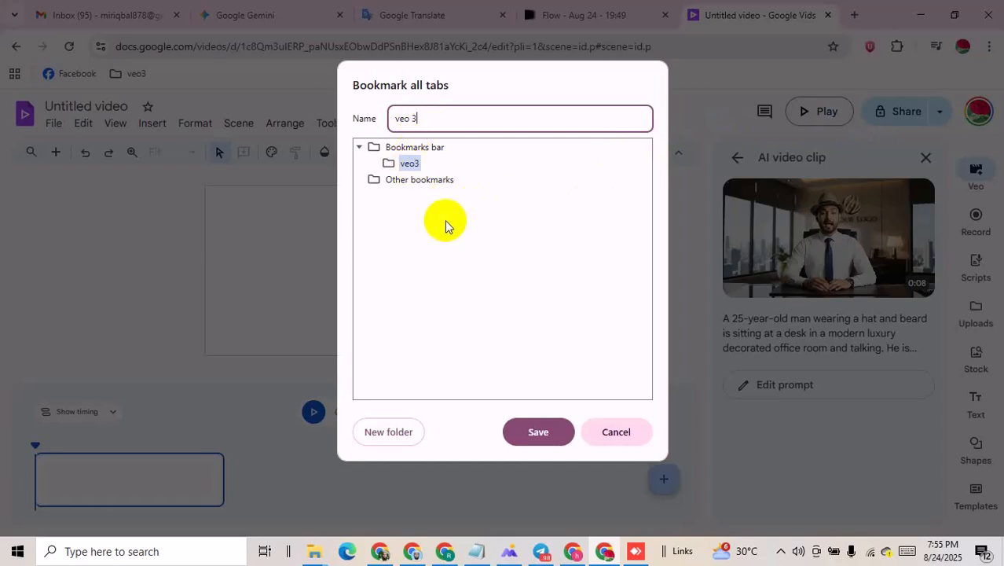
{"action": "left_click", "coordinate": [404, 147]}
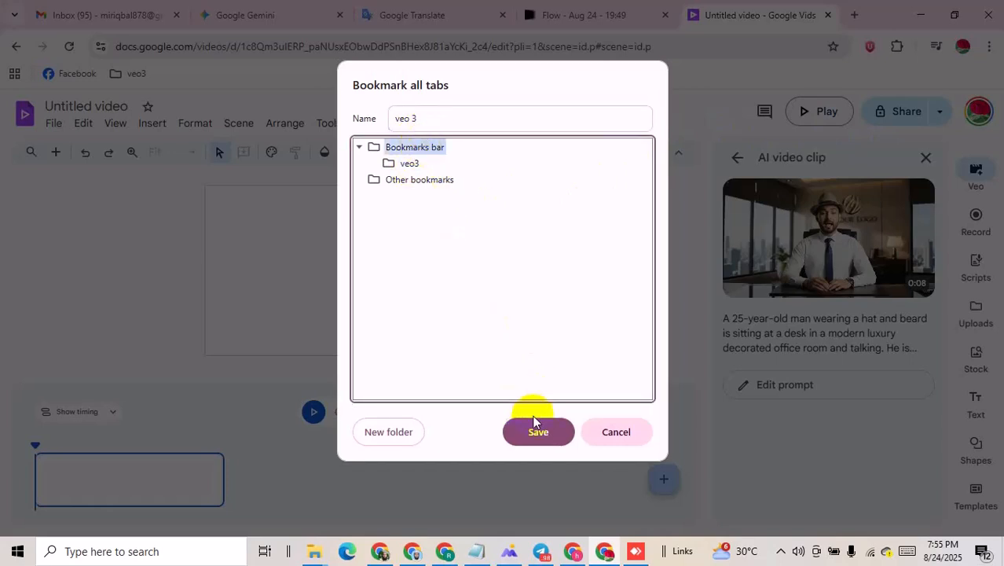
{"action": "left_click", "coordinate": [544, 434]}
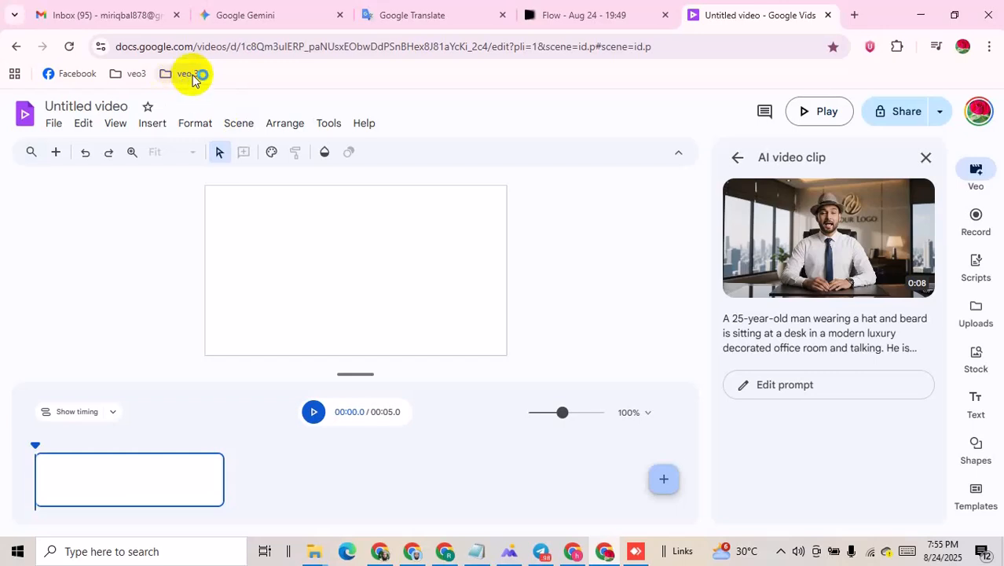
{"action": "left_click", "coordinate": [192, 75]}
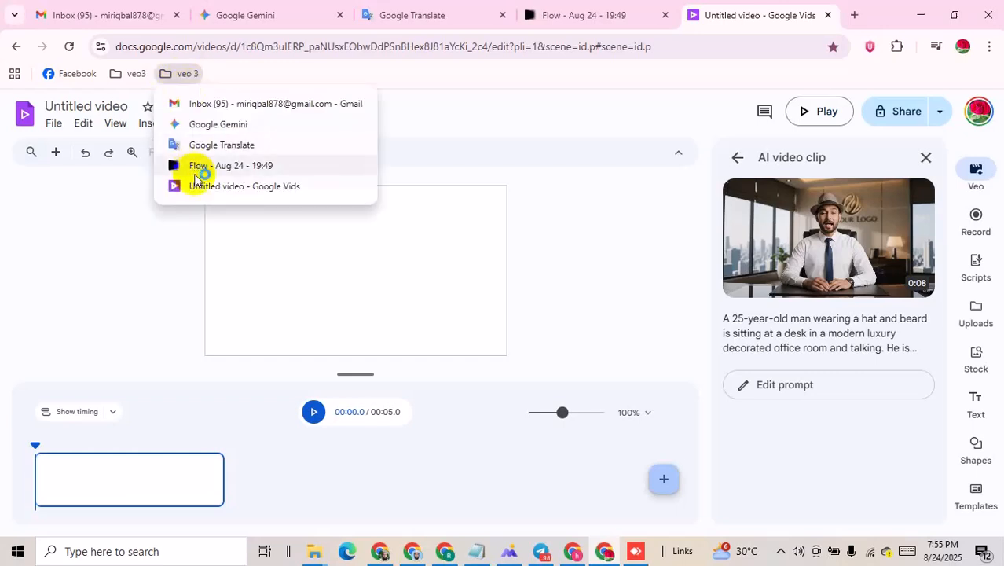
{"action": "left_click", "coordinate": [241, 186]}
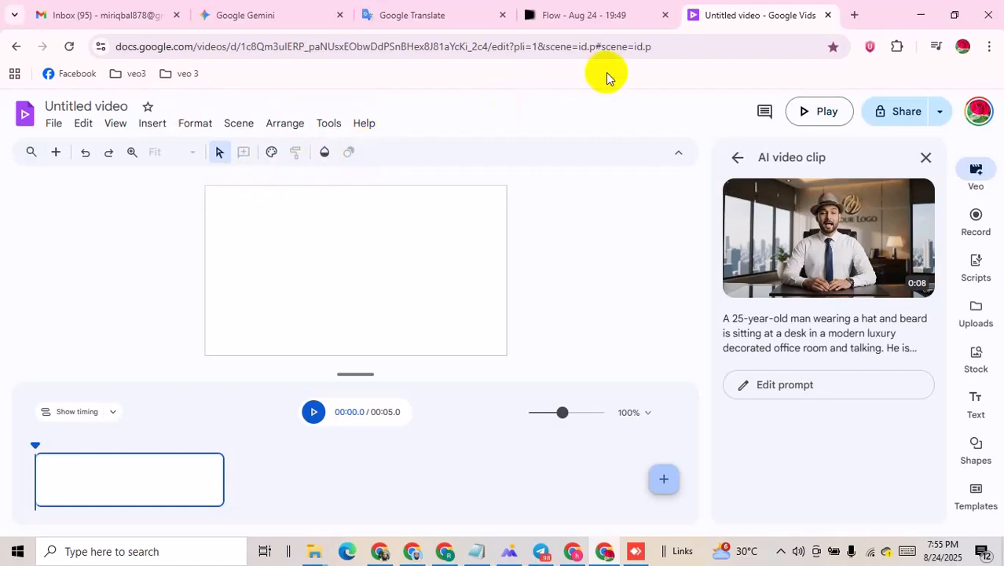
- Switch to Google Translate and review the scene-description paragraph of the Bengali prompt, highlighting it
{"action": "left_click", "coordinate": [460, 16]}
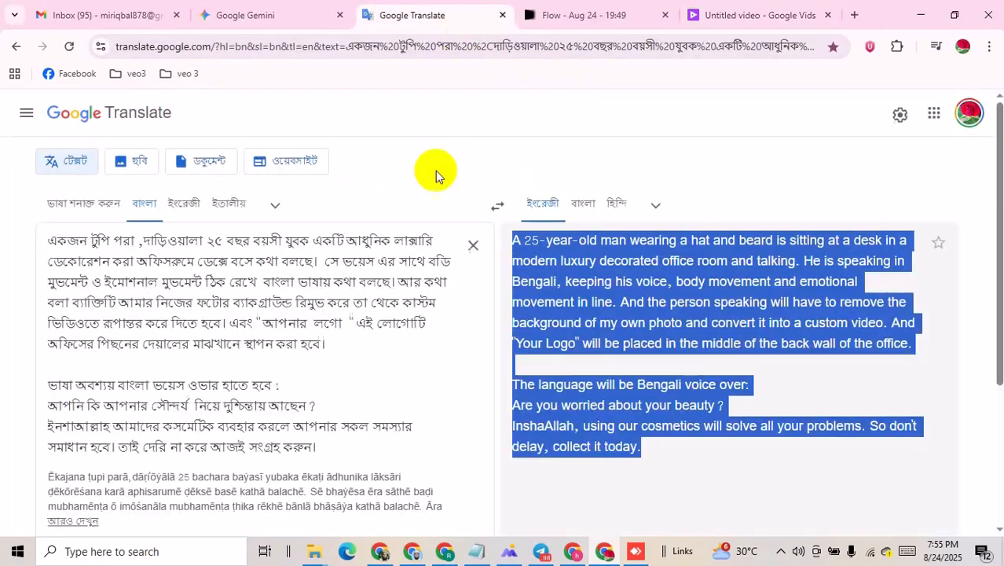
{"action": "left_click", "coordinate": [321, 344]}
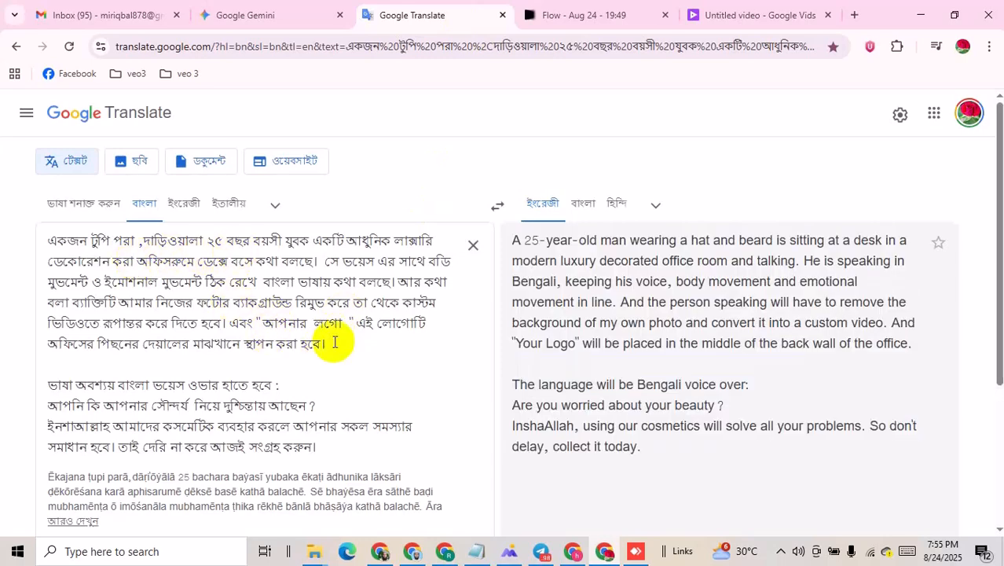
{"action": "left_click_drag", "start_coordinate": [329, 344], "coordinate": [26, 248]}
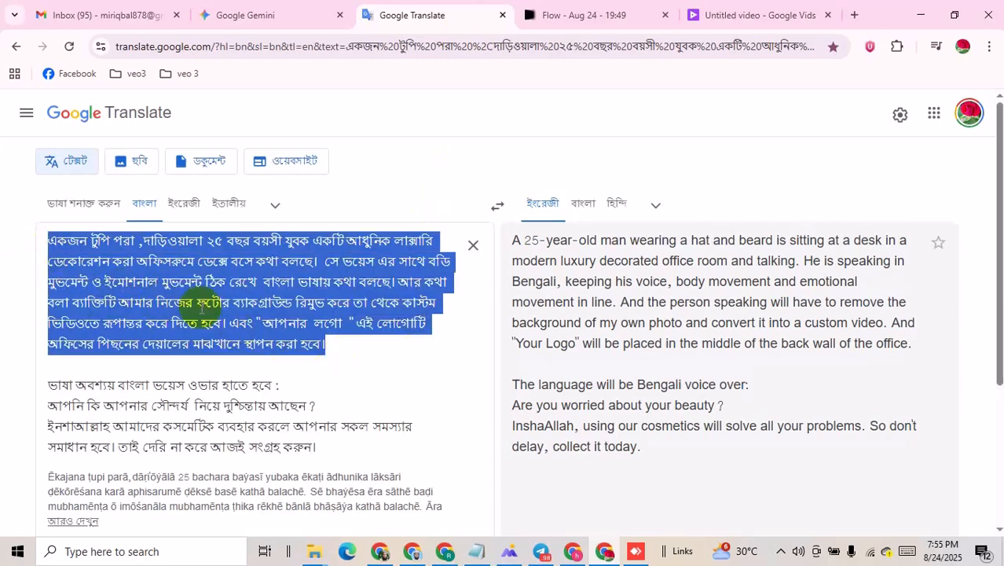
{"action": "left_click", "coordinate": [342, 345]}
{"action": "left_click_drag", "start_coordinate": [342, 344], "coordinate": [47, 250]}
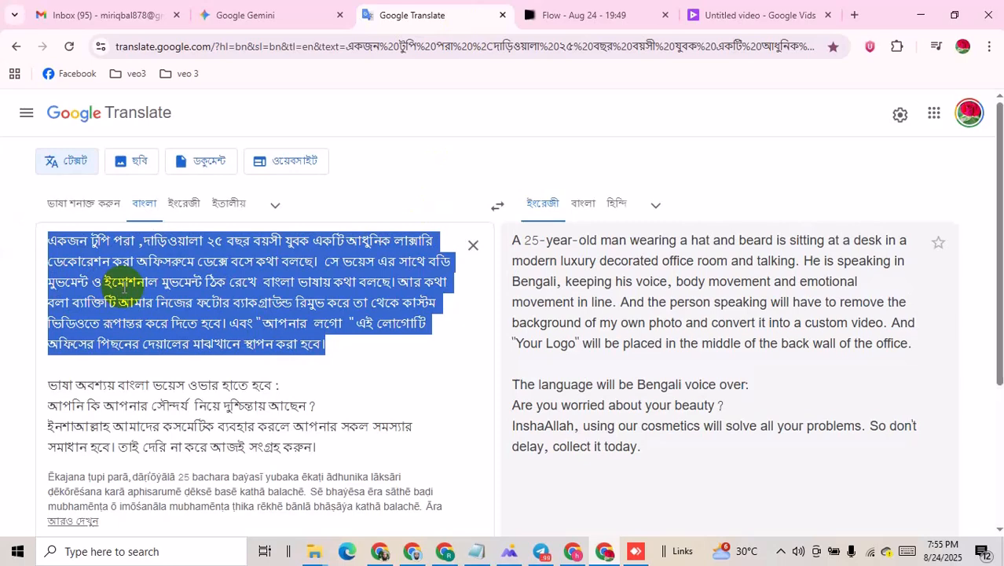
{"action": "left_click", "coordinate": [333, 390]}
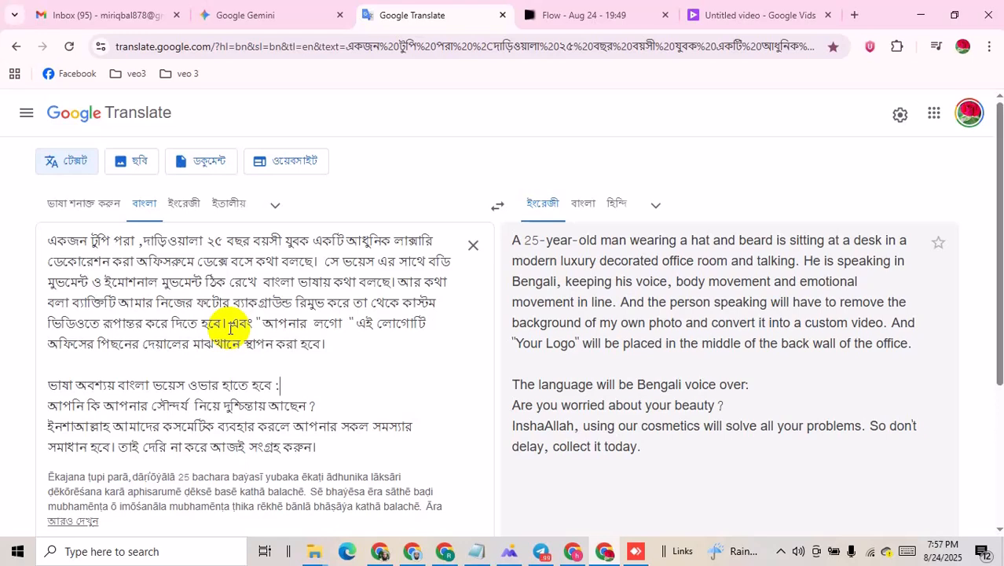
- Compare the highlighted "আপনার লগো" logo phrase with the Flow videos and re-examine the scene paragraph in Google Translate
{"action": "left_click_drag", "start_coordinate": [265, 324], "coordinate": [341, 323]}
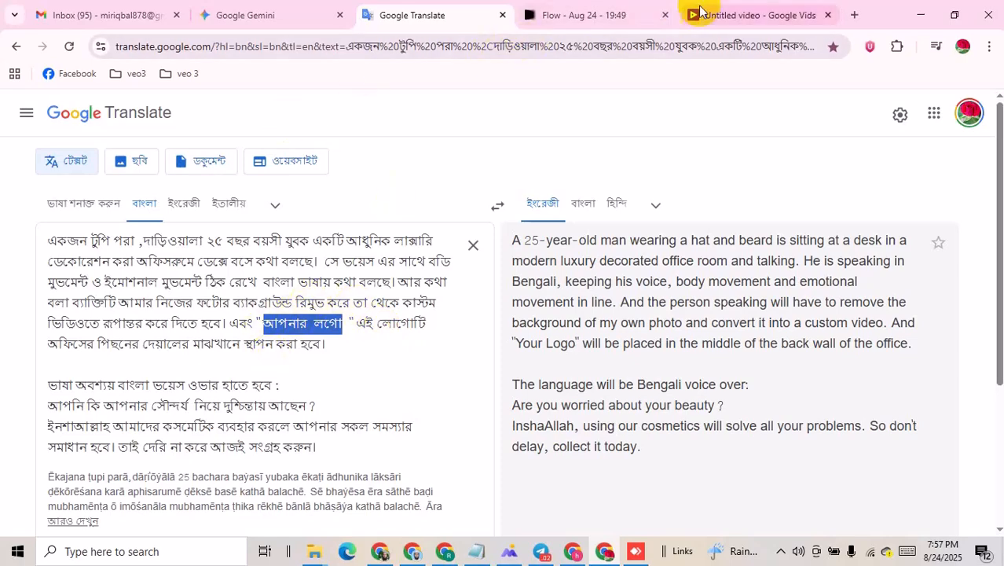
{"action": "left_click", "coordinate": [603, 15]}
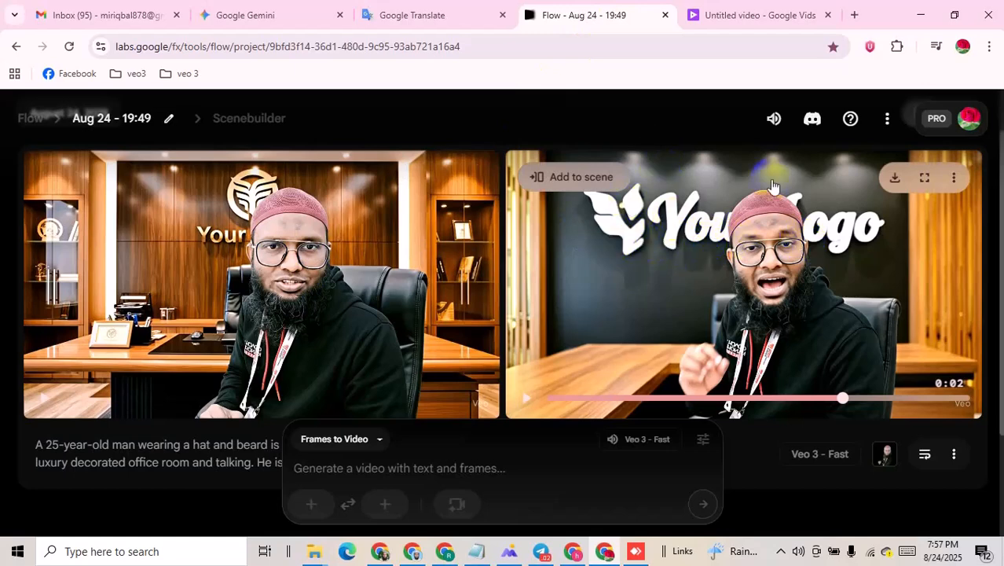
{"action": "left_click", "coordinate": [419, 19]}
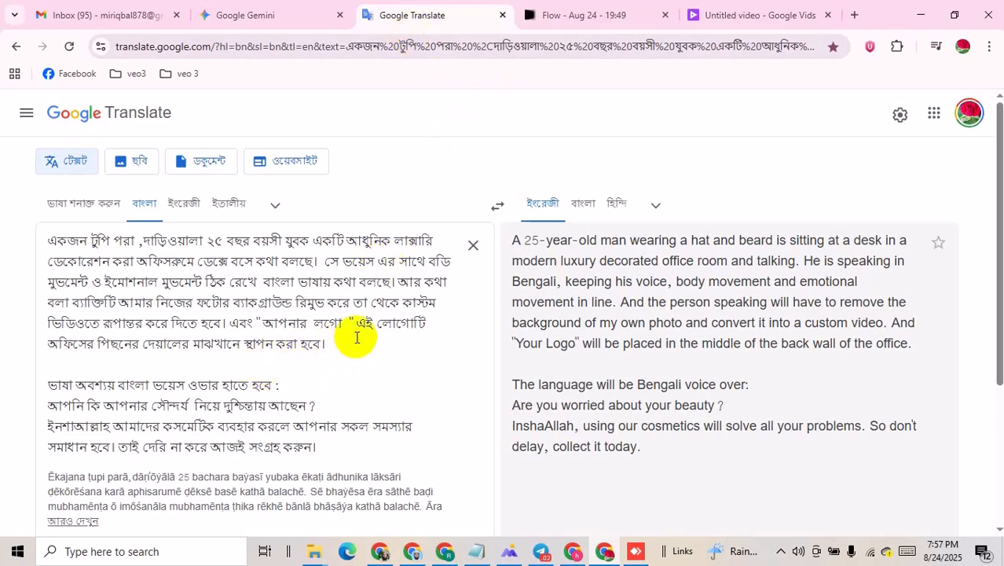
{"action": "left_click_drag", "start_coordinate": [343, 343], "coordinate": [38, 239]}
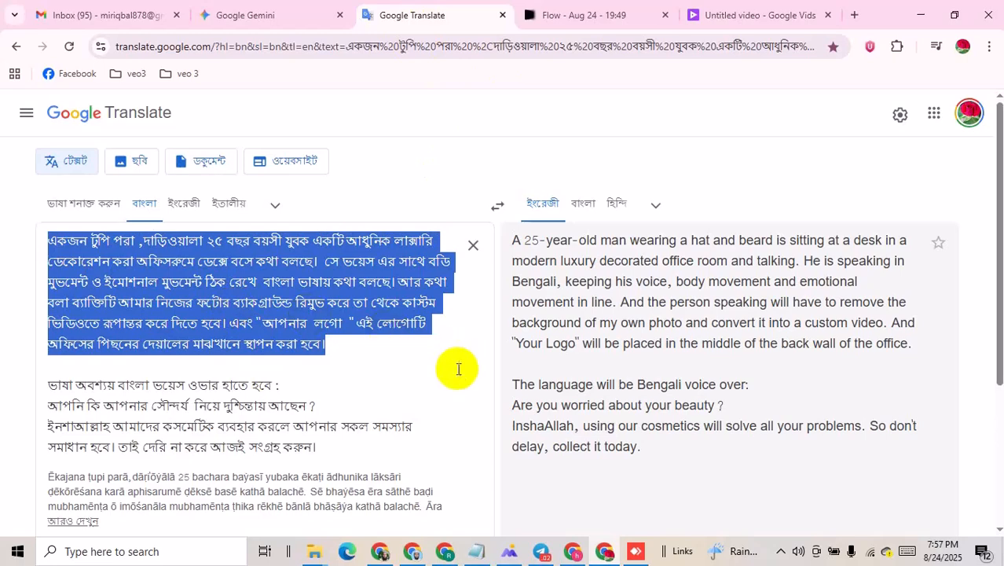
{"action": "left_click", "coordinate": [357, 347]}
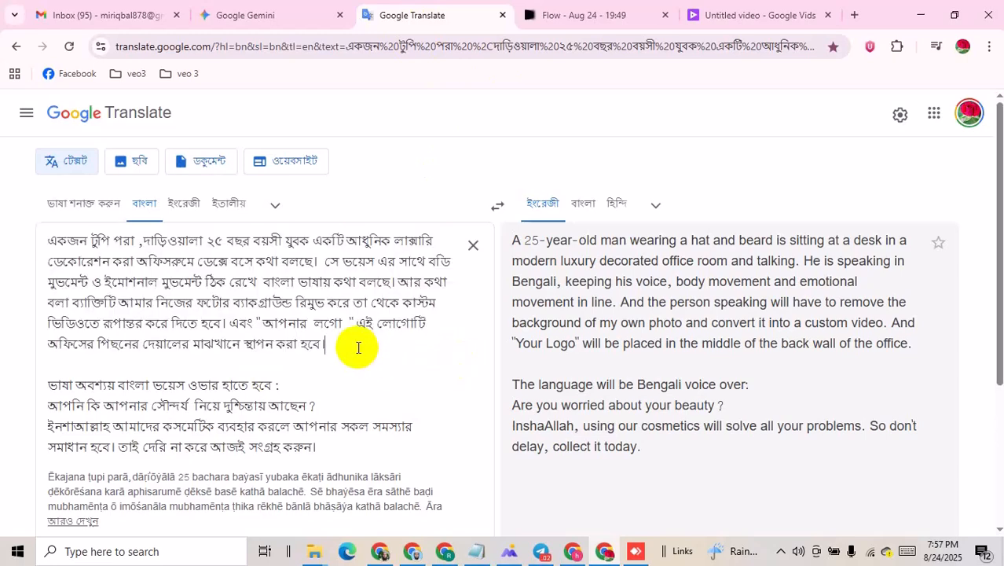
{"action": "left_click_drag", "start_coordinate": [354, 343], "coordinate": [46, 245]}
{"action": "left_click", "coordinate": [207, 323]}
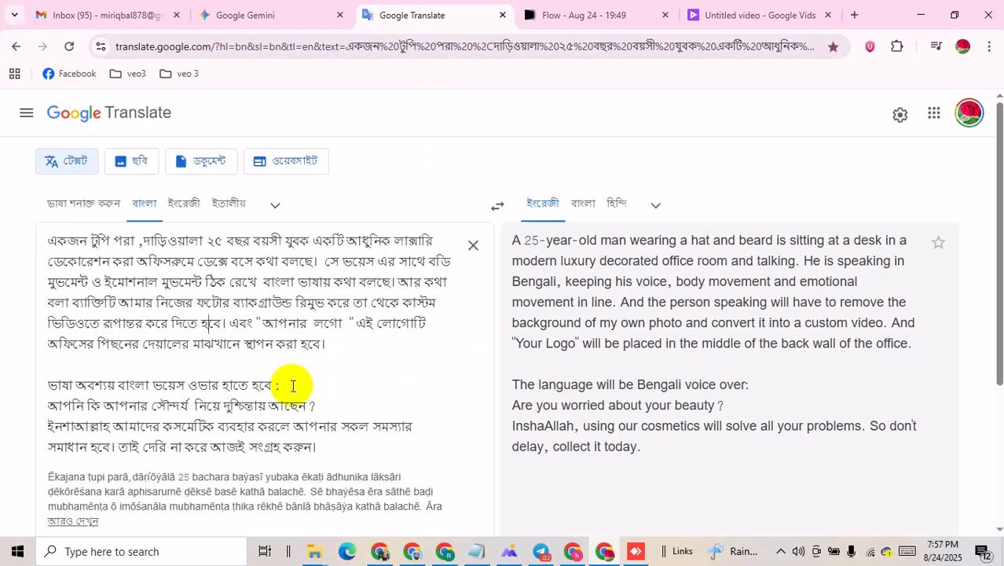
- Examine the Bengali voice-over instruction line, its closing colon and the spoken dialogue lines below it by highlighting each part
{"action": "left_click_drag", "start_coordinate": [291, 385], "coordinate": [49, 385]}
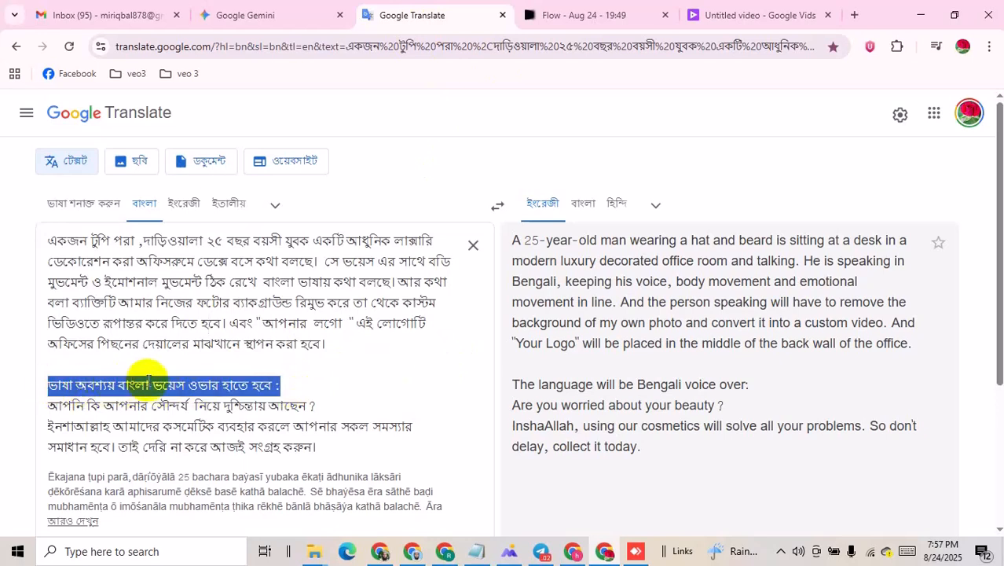
{"action": "left_click", "coordinate": [230, 383]}
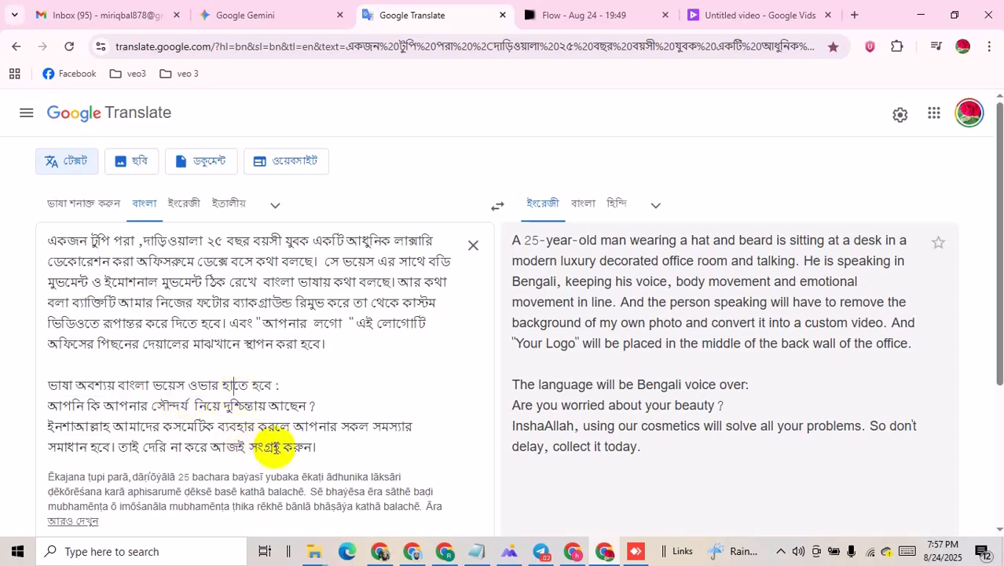
{"action": "left_click_drag", "start_coordinate": [318, 448], "coordinate": [44, 411]}
{"action": "left_click", "coordinate": [210, 429]}
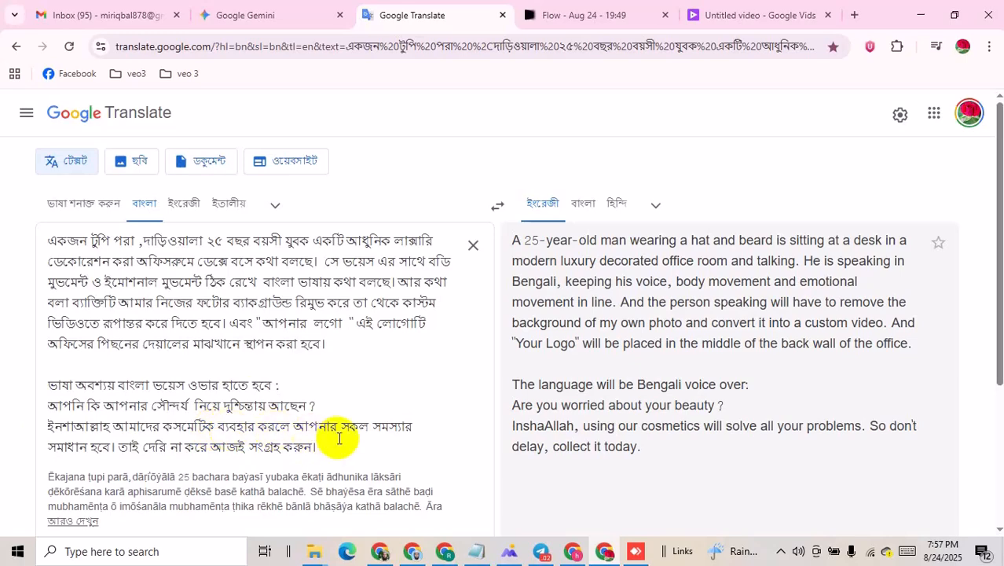
{"action": "left_click_drag", "start_coordinate": [314, 449], "coordinate": [45, 404]}
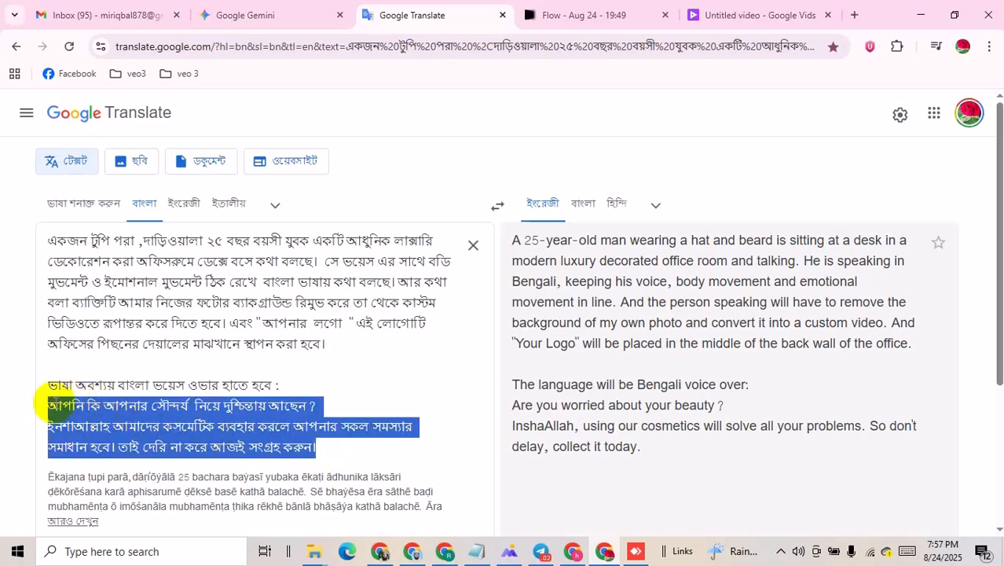
{"action": "left_click", "coordinate": [312, 445]}
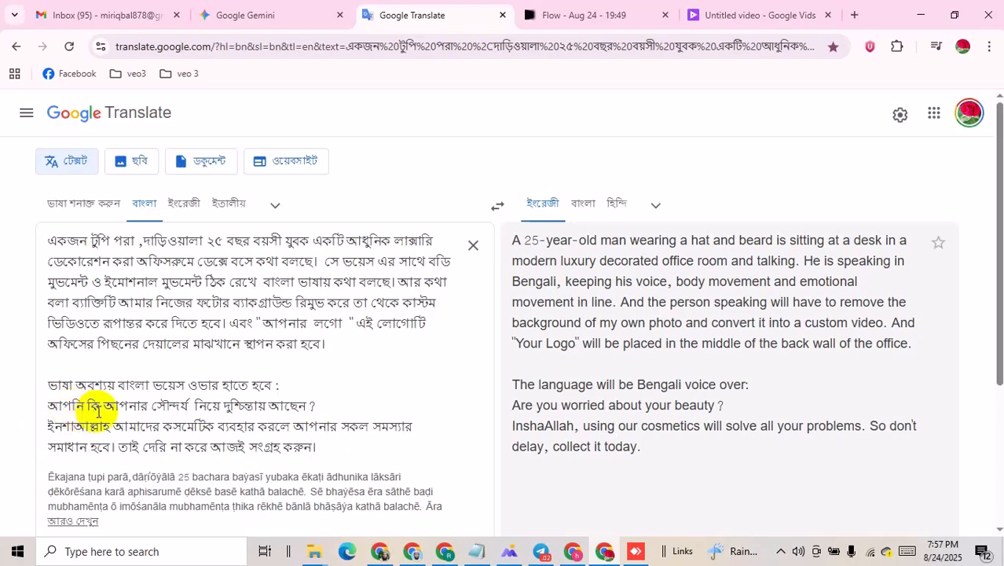
{"action": "left_click_drag", "start_coordinate": [101, 407], "coordinate": [45, 407]}
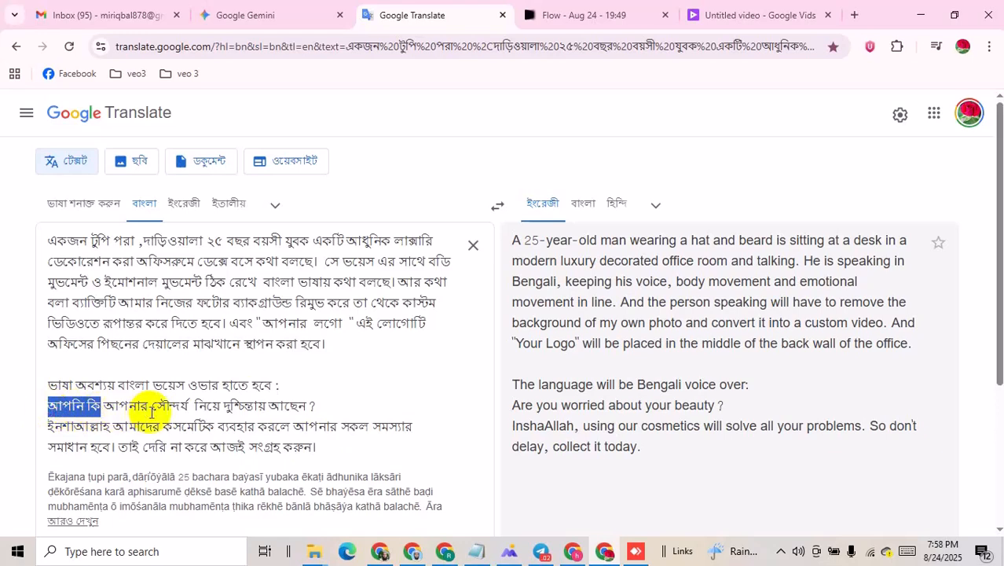
{"action": "left_click", "coordinate": [267, 385]}
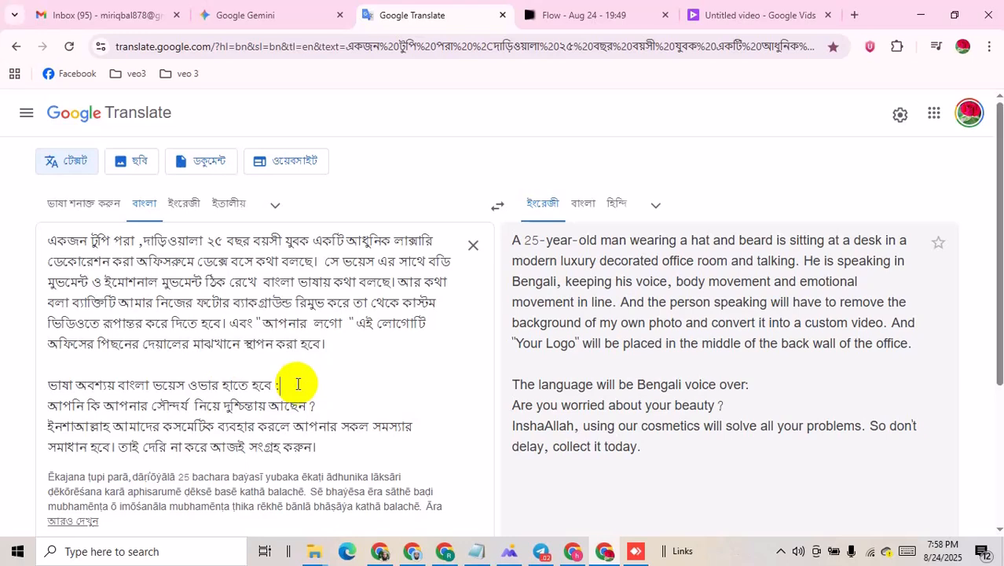
{"action": "left_click_drag", "start_coordinate": [284, 387], "coordinate": [275, 388]}
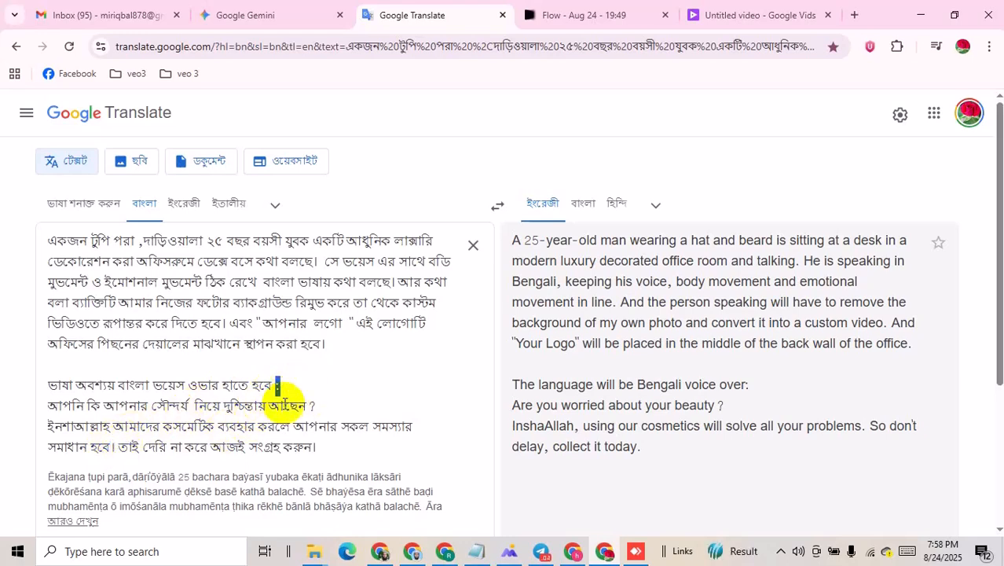
{"action": "left_click", "coordinate": [292, 443]}
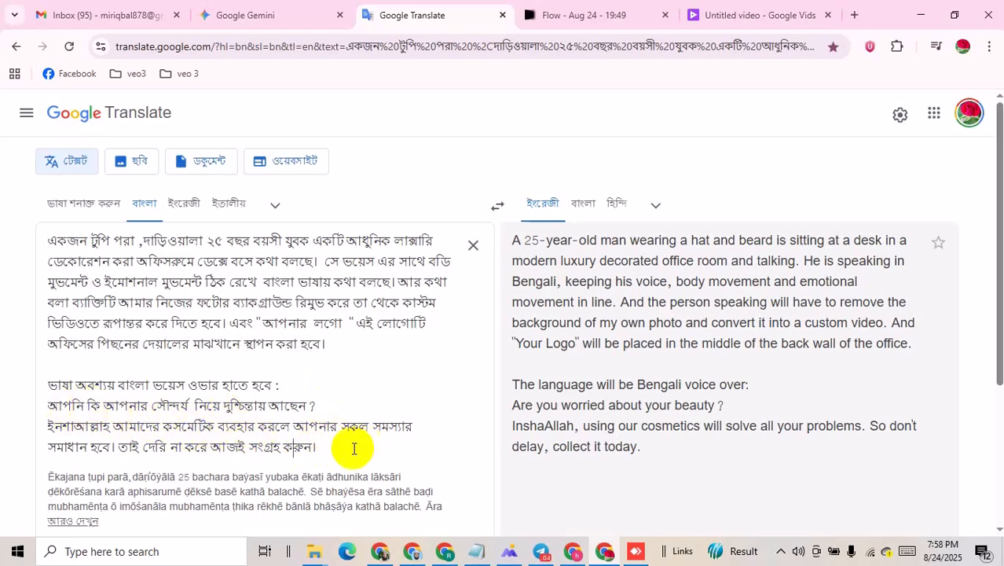
{"action": "left_click_drag", "start_coordinate": [330, 448], "coordinate": [58, 415]}
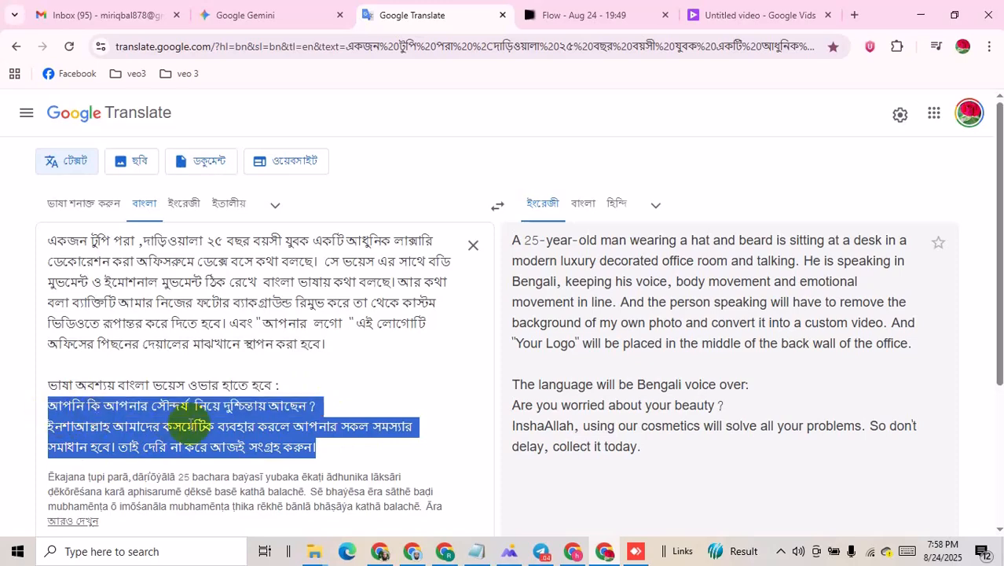
- Review the full Bengali prompt in the source text, highlighting from the spoken dialogue back through the scene-description paragraph
{"action": "left_click", "coordinate": [194, 426]}
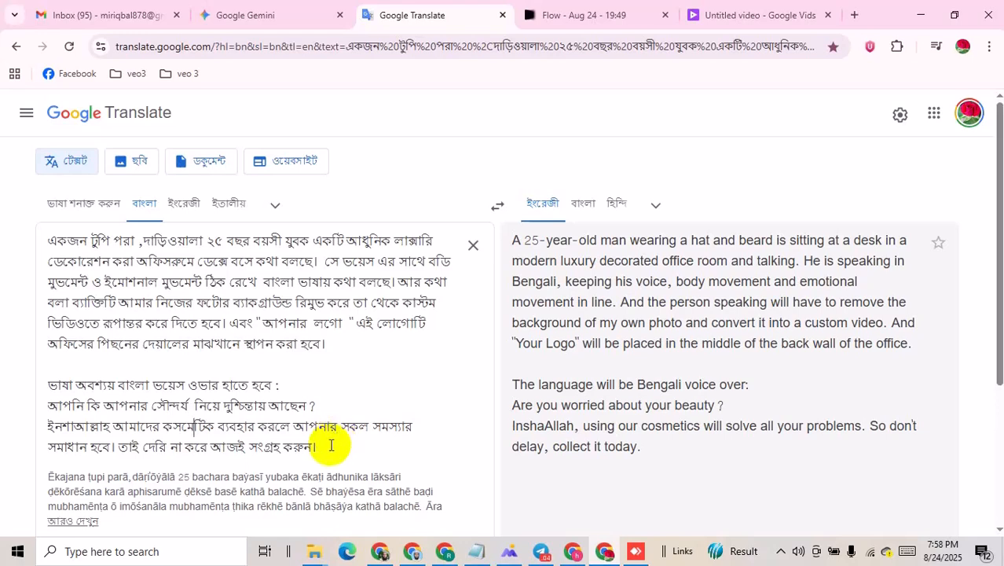
{"action": "left_click_drag", "start_coordinate": [331, 445], "coordinate": [43, 252]}
{"action": "left_click", "coordinate": [43, 251]}
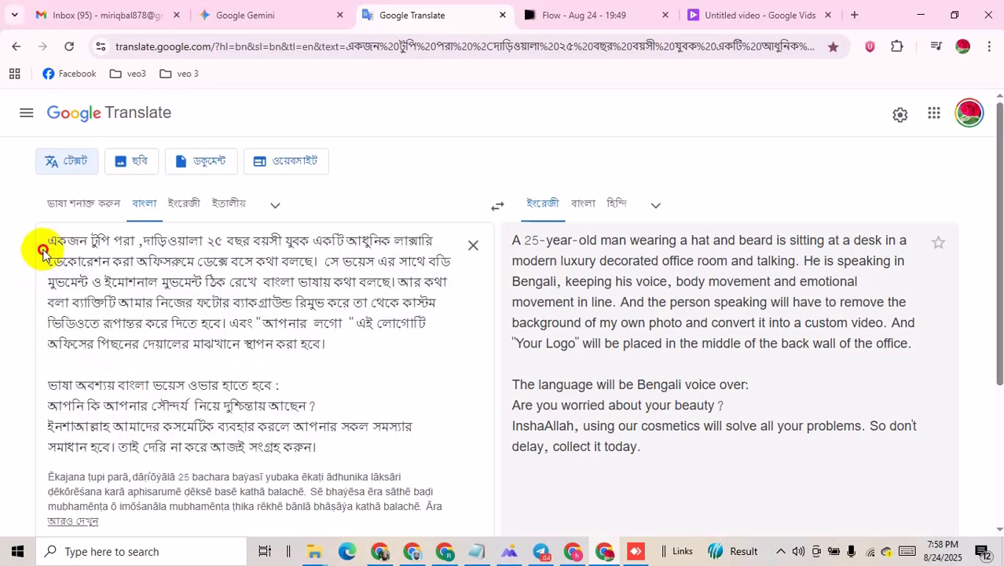
{"action": "left_click", "coordinate": [334, 446]}
{"action": "left_click_drag", "start_coordinate": [268, 425], "coordinate": [45, 298]}
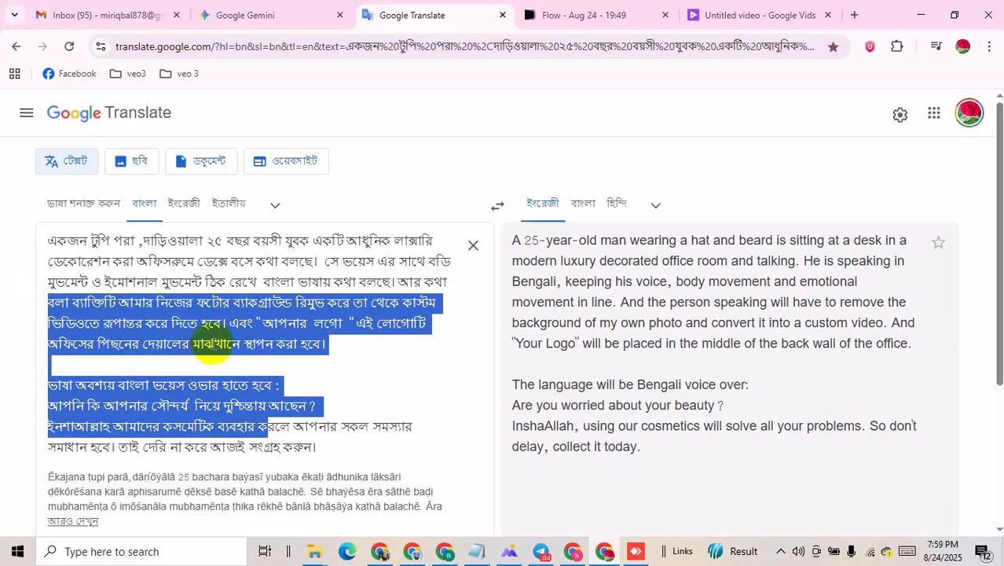
{"action": "left_click", "coordinate": [214, 343]}
{"action": "left_click_drag", "start_coordinate": [340, 342], "coordinate": [48, 241]}
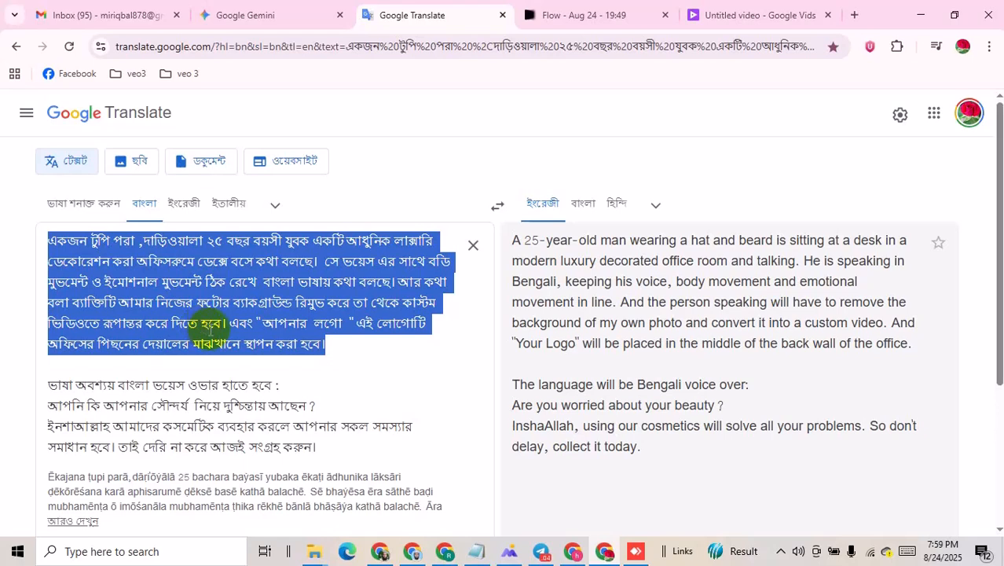
{"action": "left_click", "coordinate": [299, 347]}
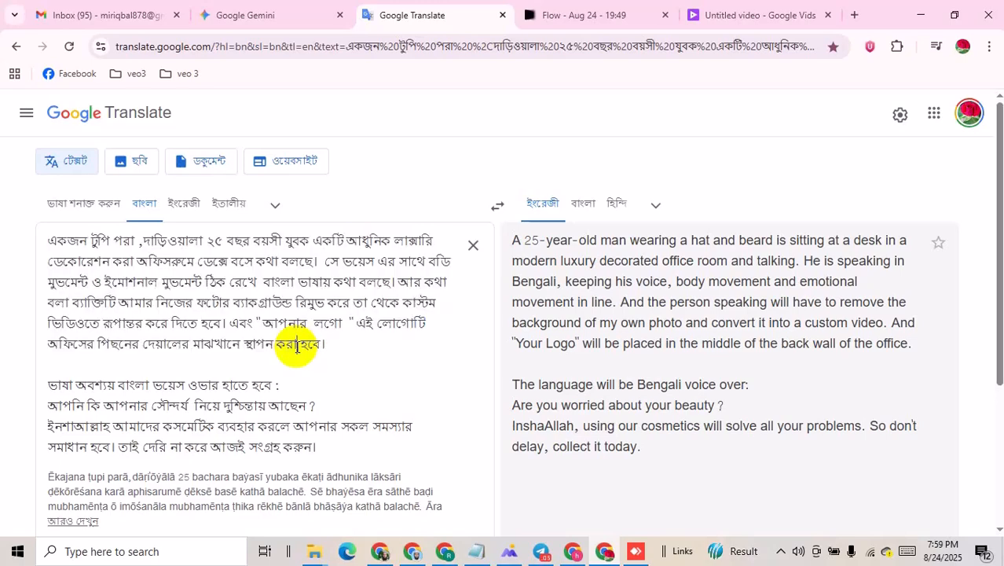
- Examine the instruction for placing the quoted "আপনার লগো" logo on the office's back wall by highlighting it
{"action": "left_click_drag", "start_coordinate": [323, 346], "coordinate": [255, 330]}
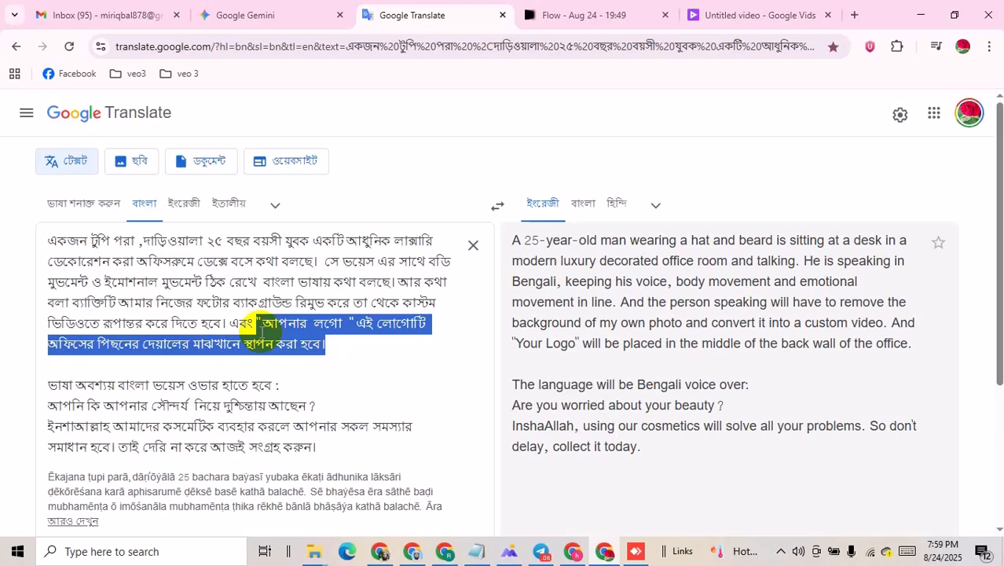
{"action": "left_click_drag", "start_coordinate": [262, 332], "coordinate": [279, 330]}
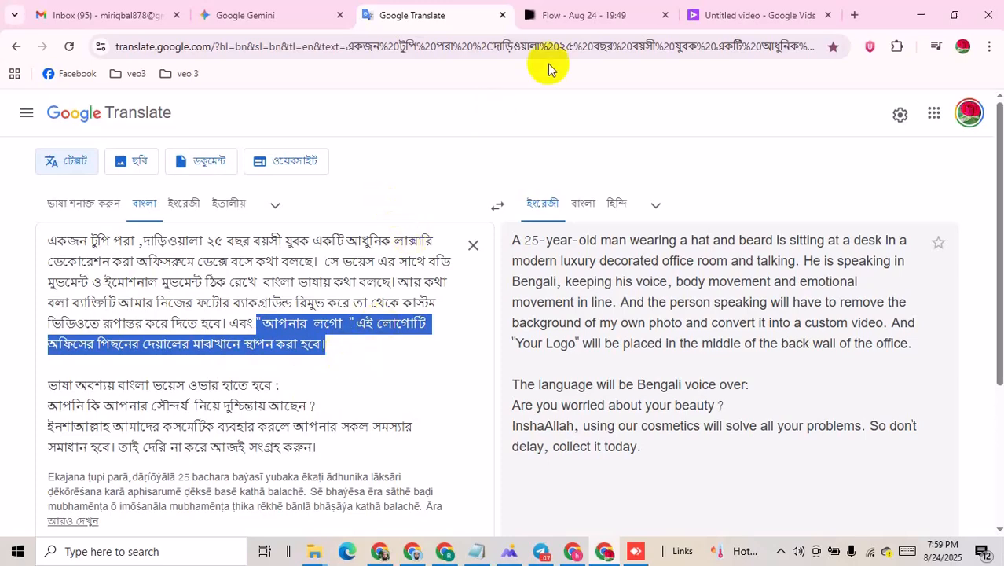
{"action": "left_click", "coordinate": [377, 348]}
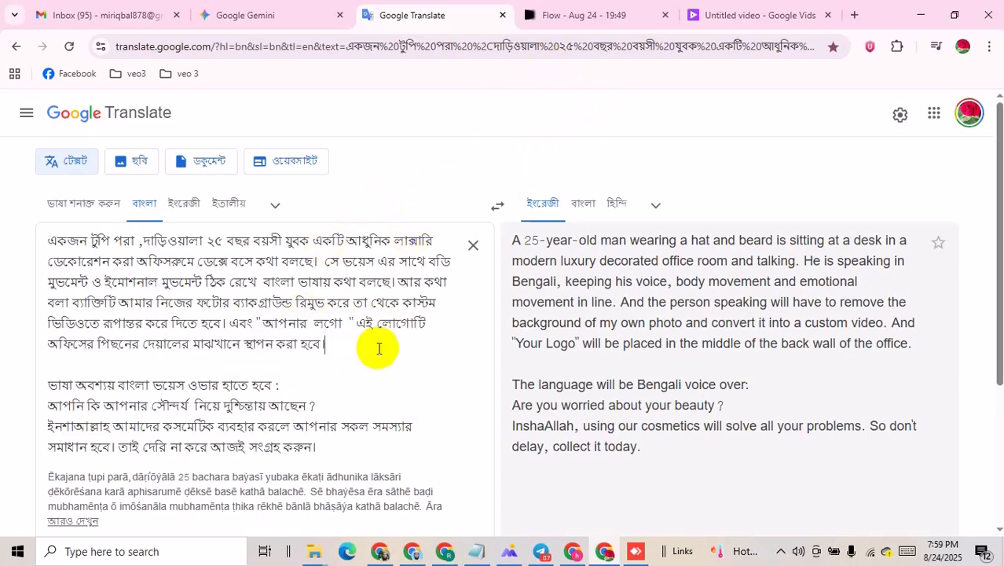
- Delete the extra space between "লগো" and its closing quotation mark in the Bengali prompt and check the quoted phrase
{"action": "left_click", "coordinate": [347, 322]}
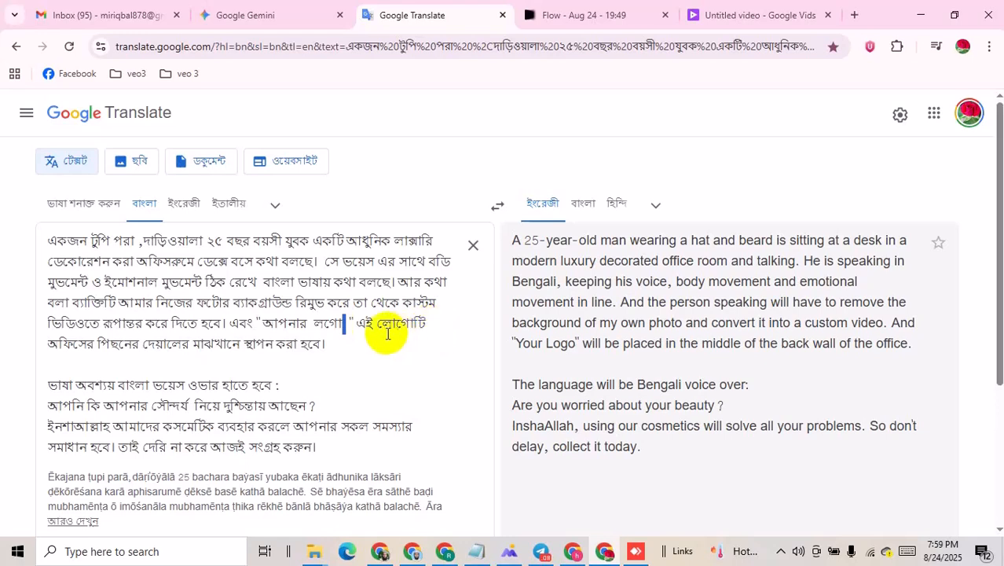
{"action": "key", "text": "Delete"}
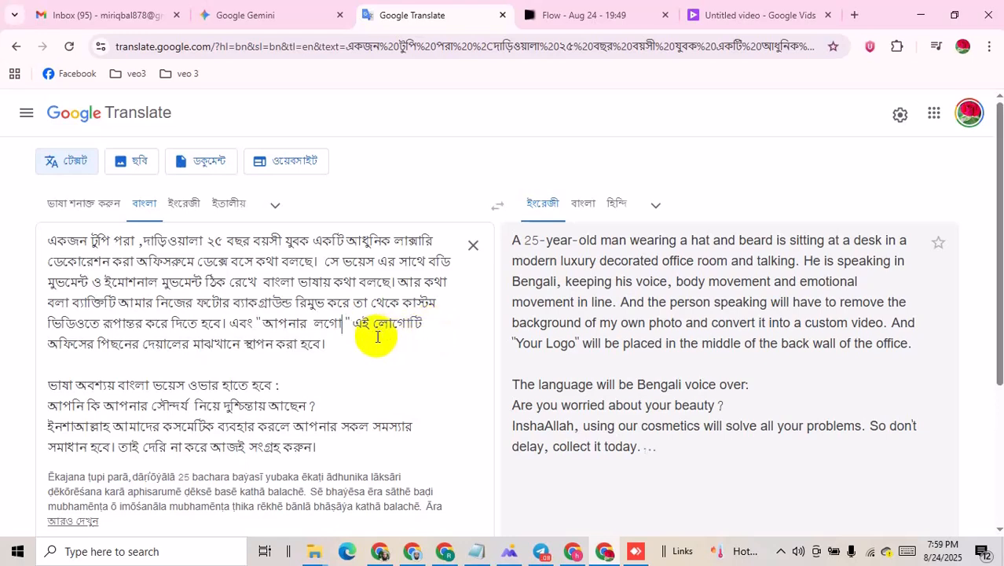
{"action": "left_click", "coordinate": [337, 347]}
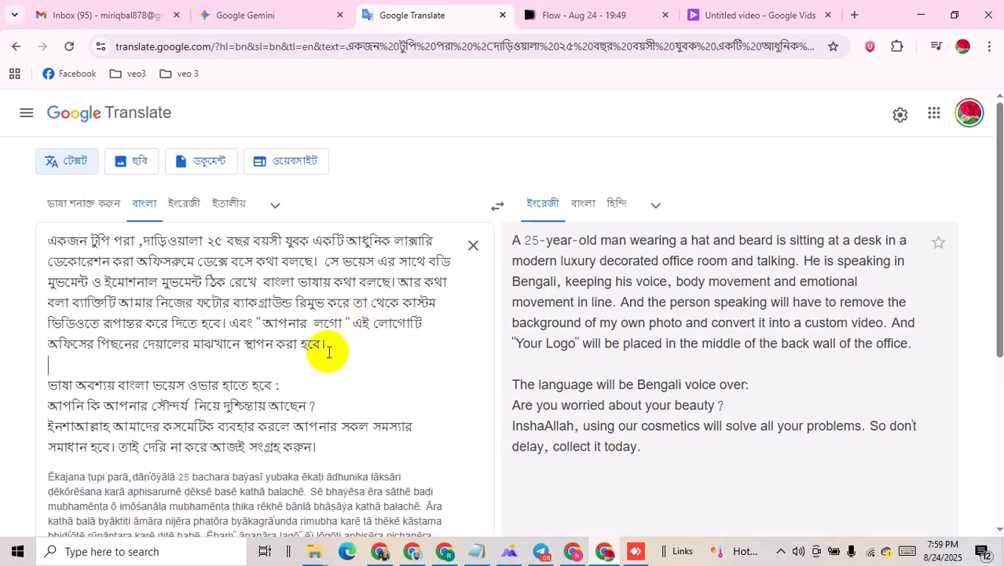
{"action": "left_click", "coordinate": [352, 320]}
{"action": "type", "text": "\""}
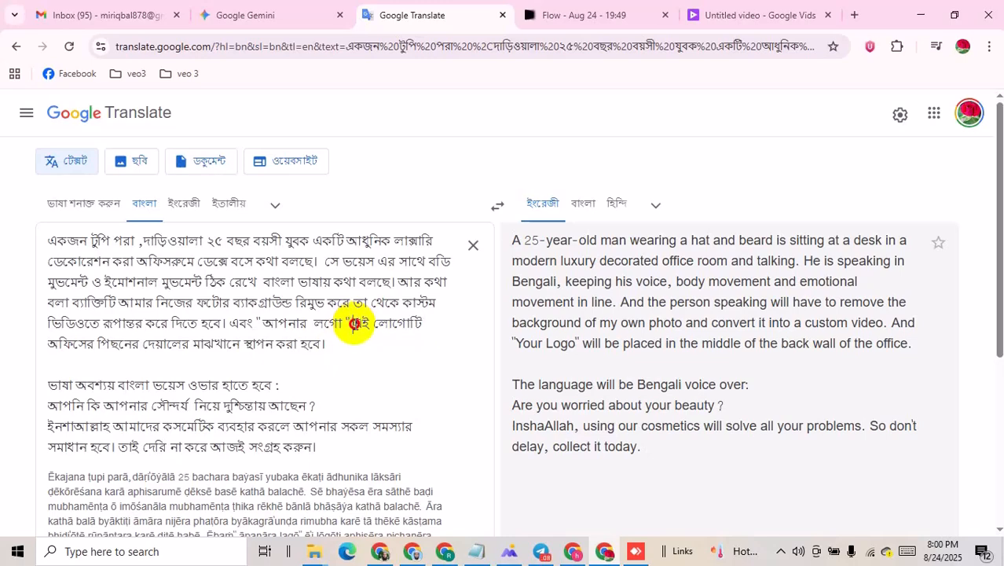
{"action": "left_click", "coordinate": [319, 353]}
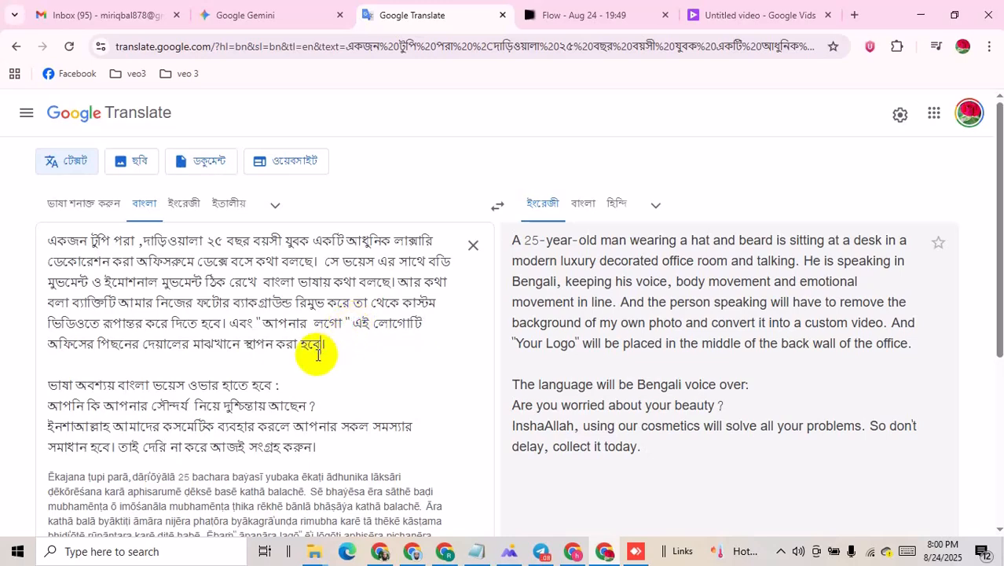
{"action": "left_click", "coordinate": [321, 363]}
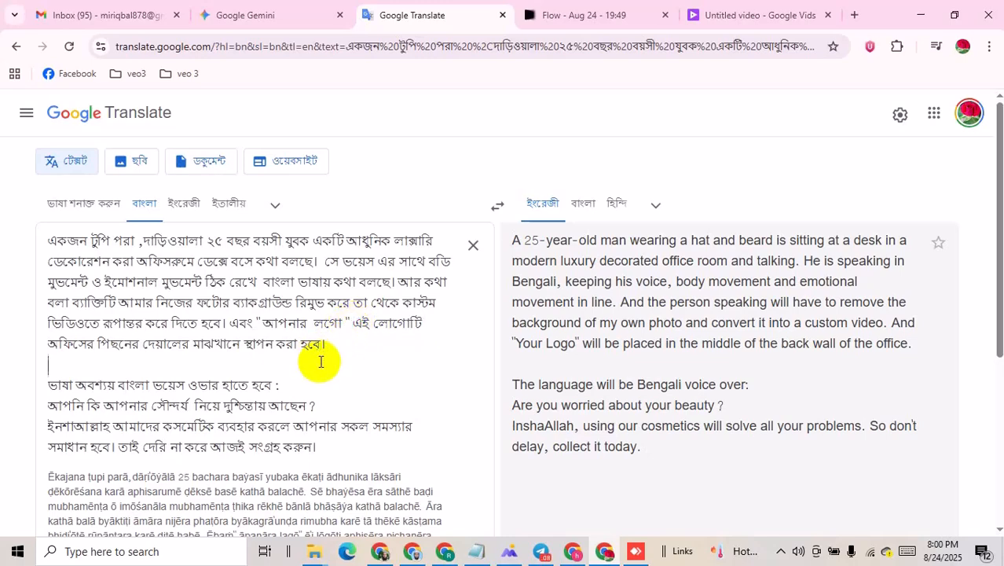